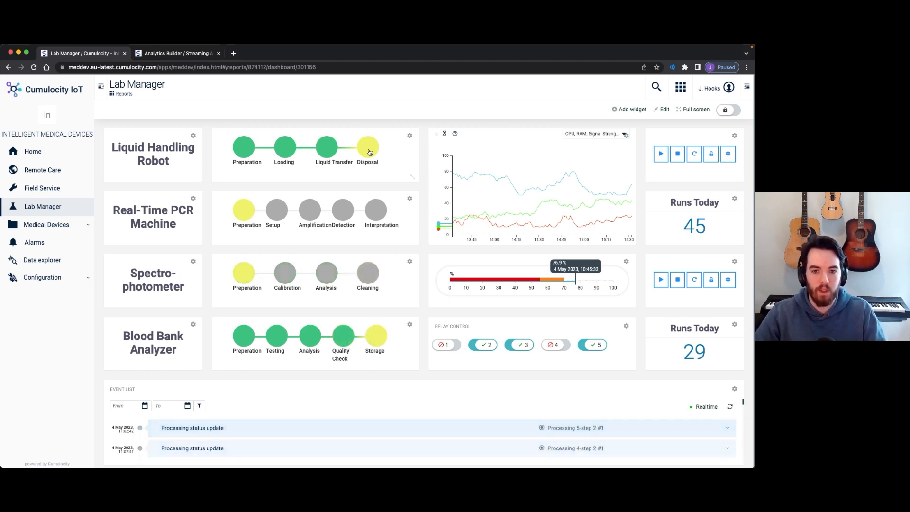
# Step: Create a new analytics model named "Device Utilization" in Analytics Builder
pyautogui.click(176, 53)
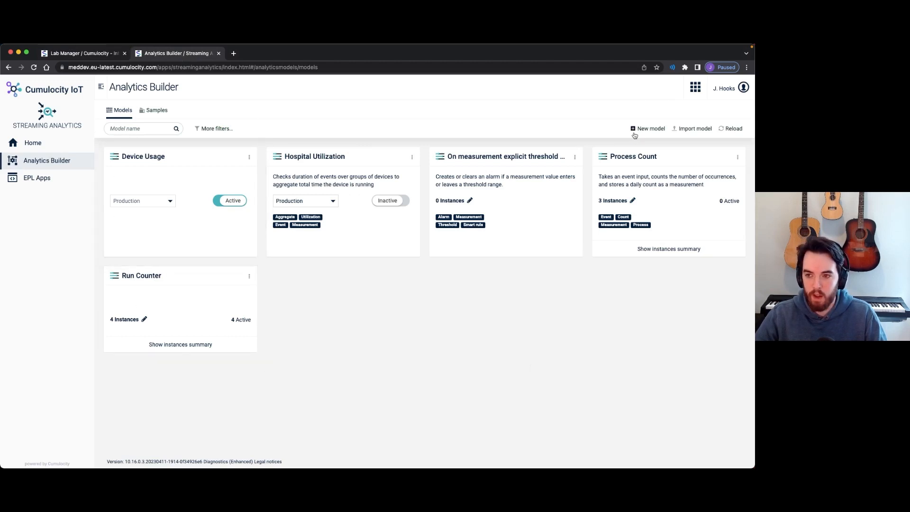
pyautogui.click(649, 129)
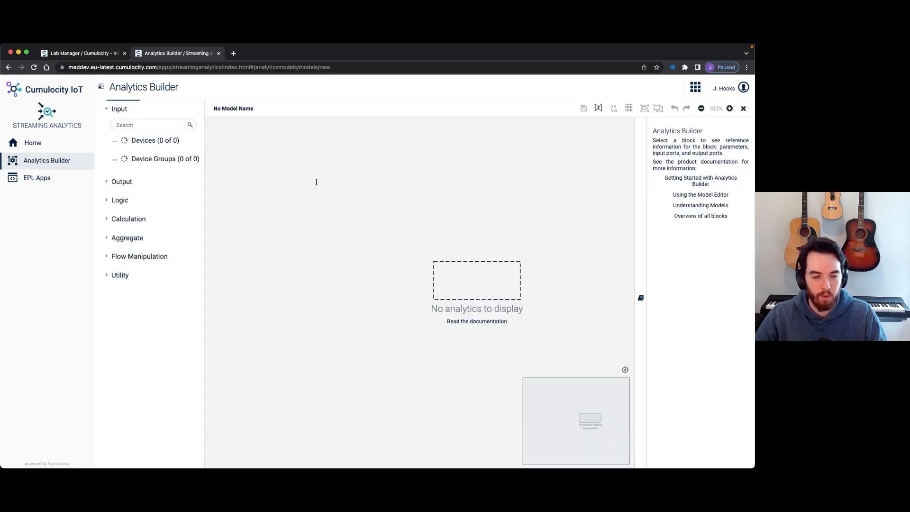
pyautogui.write('Device Uti')
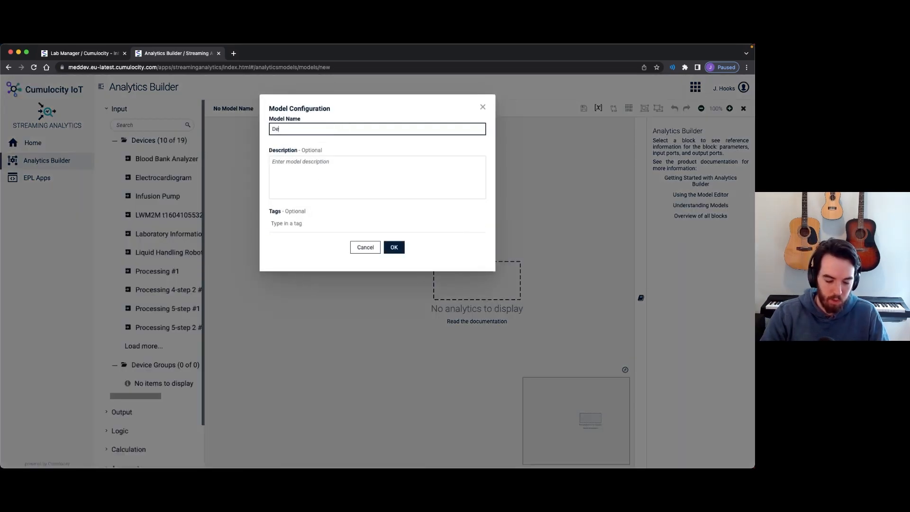
pyautogui.write('lization')
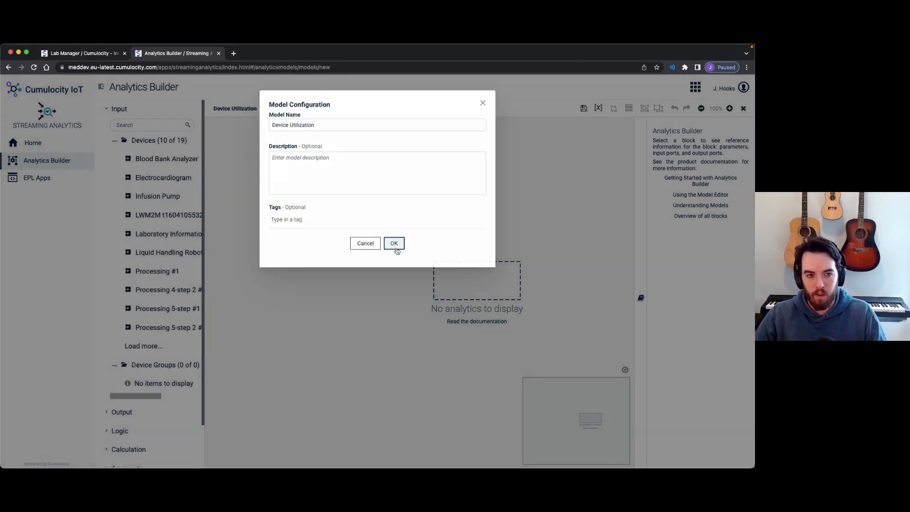
pyautogui.click(394, 247)
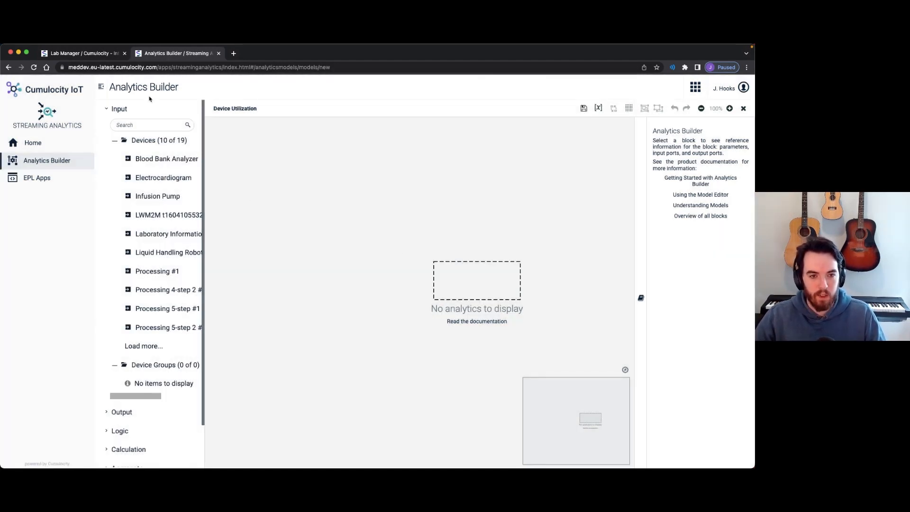
# Step: Add a Liquid Handling Robot input block to the canvas as an Event Input with event type "Preparation"
pyautogui.click(107, 108)
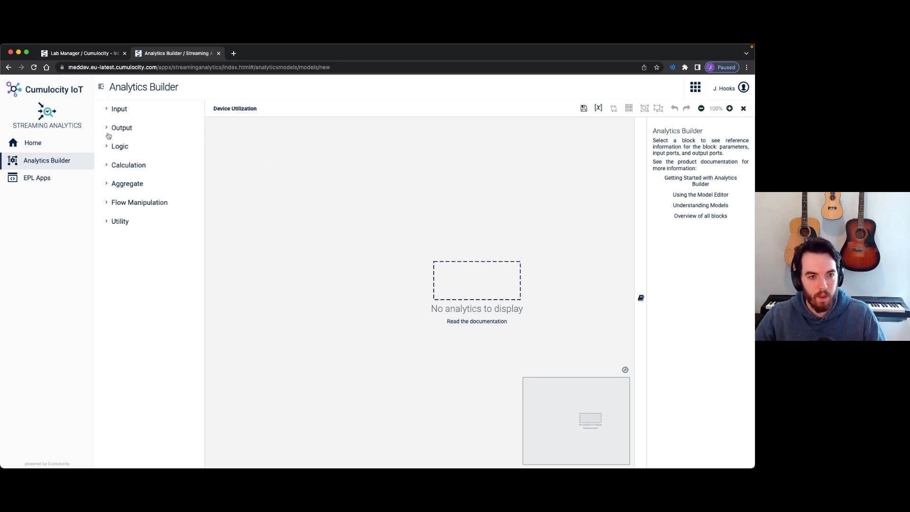
pyautogui.click(108, 110)
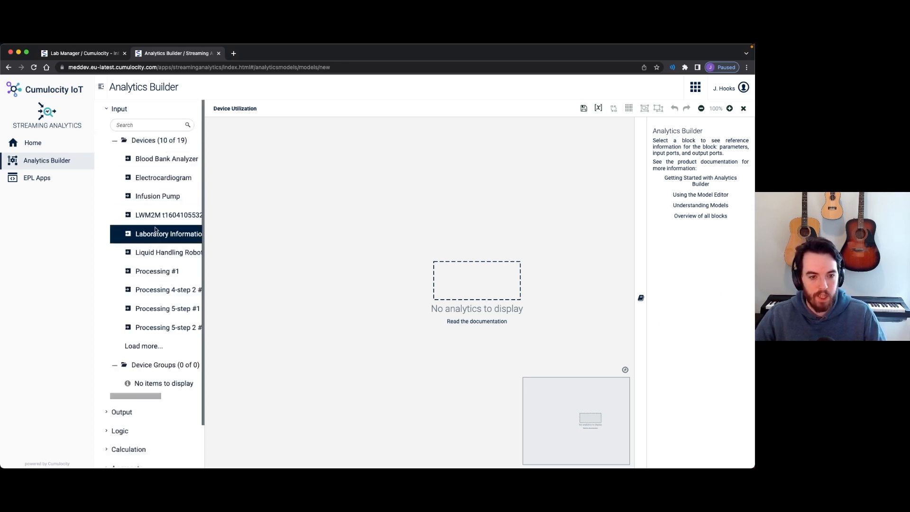
pyautogui.moveTo(144, 255); pyautogui.dragTo(274, 213)
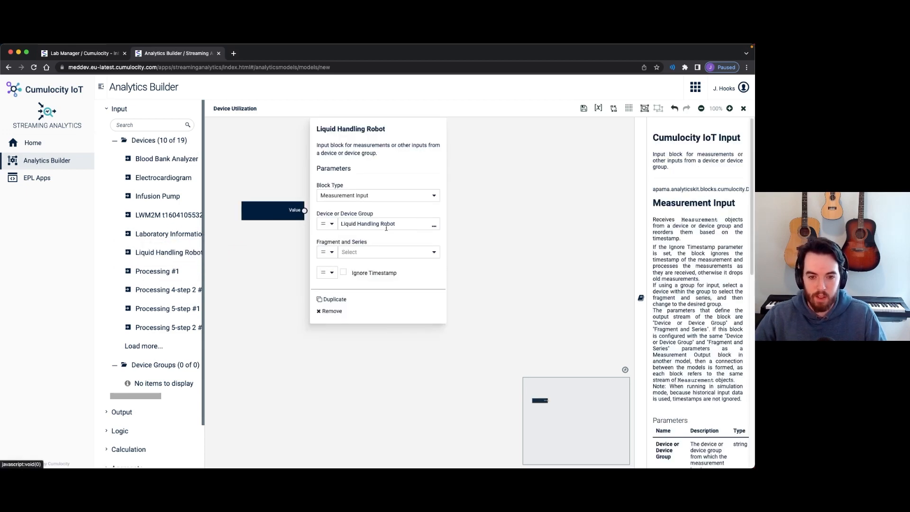
pyautogui.click(368, 196)
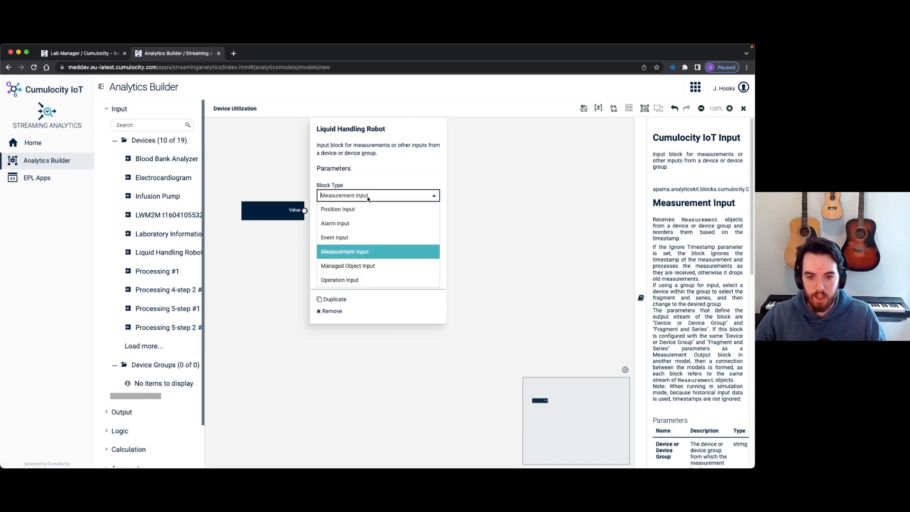
pyautogui.click(363, 241)
pyautogui.click(365, 250)
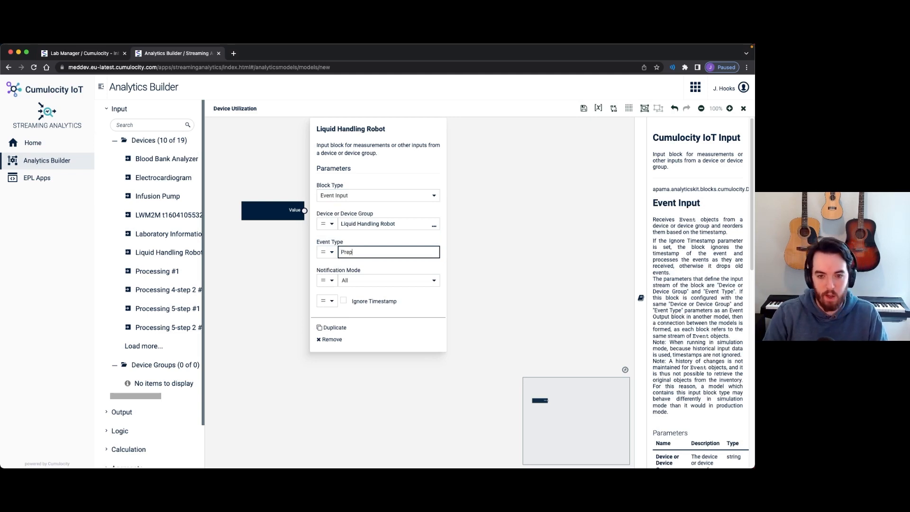
pyautogui.write('Preparation')
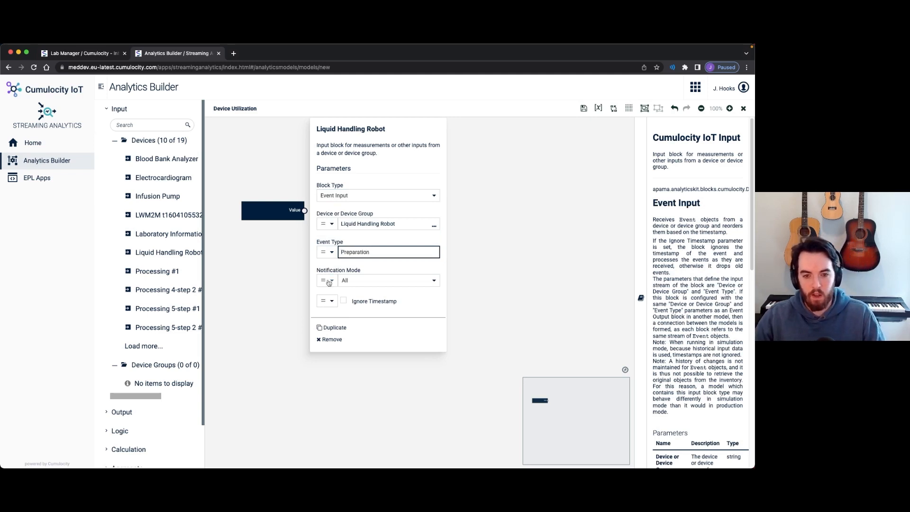
# Step: Copy the Preparation event block and place the copy directly above the original
pyautogui.click(277, 234)
pyautogui.click(277, 211)
pyautogui.click(276, 211)
pyautogui.press('super+c')
pyautogui.press('super+v')
pyautogui.moveTo(274, 216); pyautogui.dragTo(273, 179)
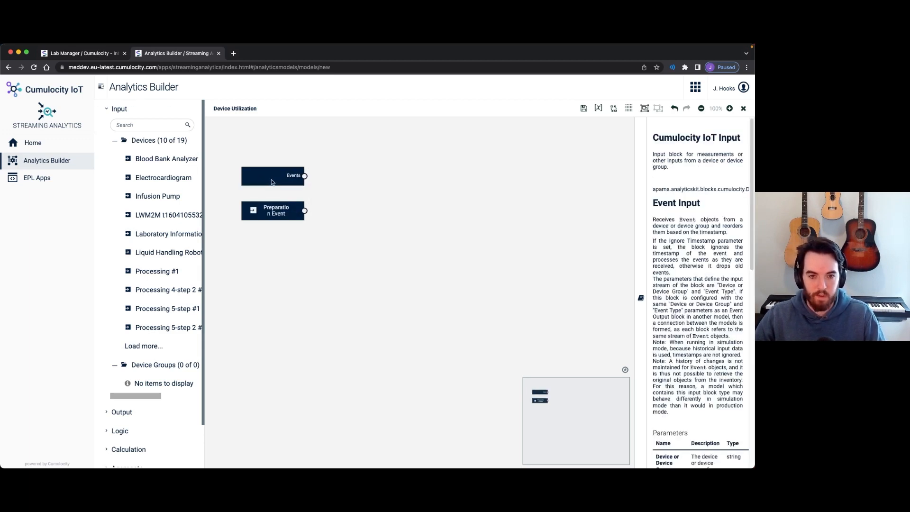
# Step: Set the copied block's event type to "Disposal" and move the Preparation event block slightly further down
pyautogui.click(273, 180)
pyautogui.doubleClick(383, 254)
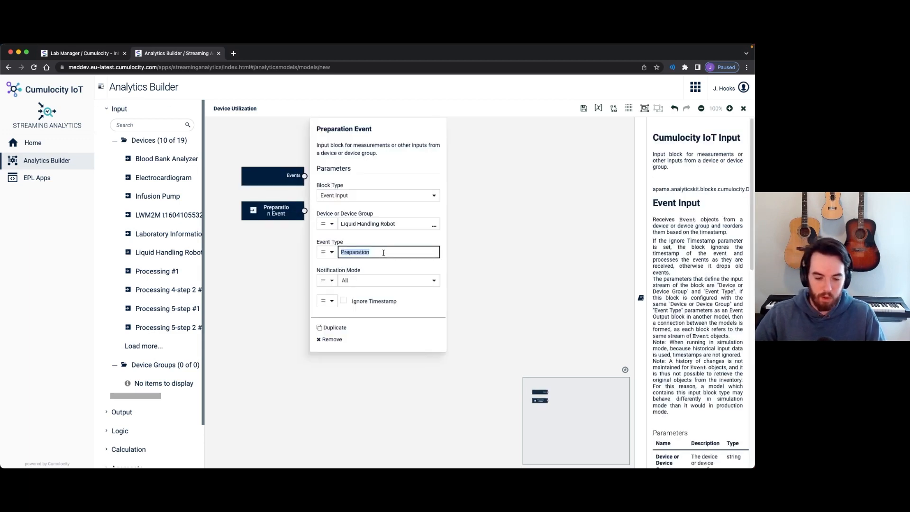
pyautogui.write('Disposal')
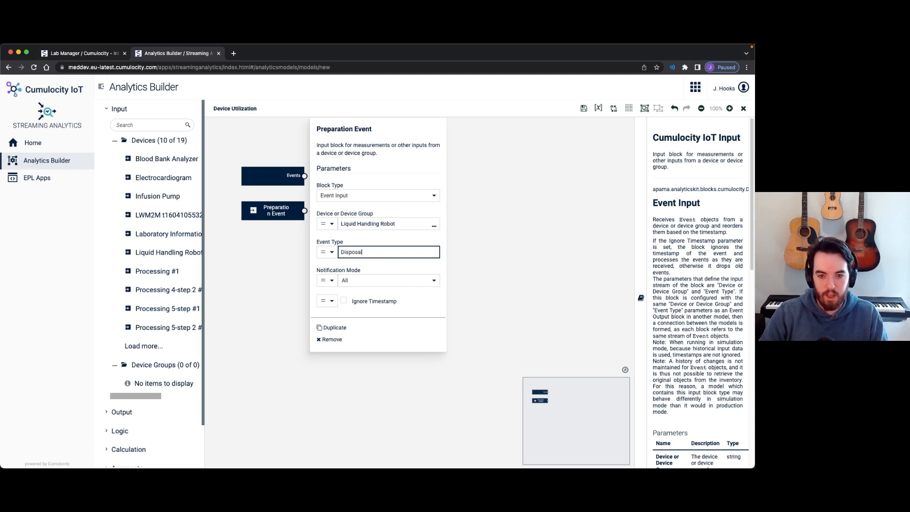
pyautogui.click(276, 195)
pyautogui.moveTo(279, 214)
pyautogui.mouseDown()
pyautogui.moveTo(279, 234)
pyautogui.moveTo(279, 218)
pyautogui.mouseUp()
pyautogui.click(279, 204)
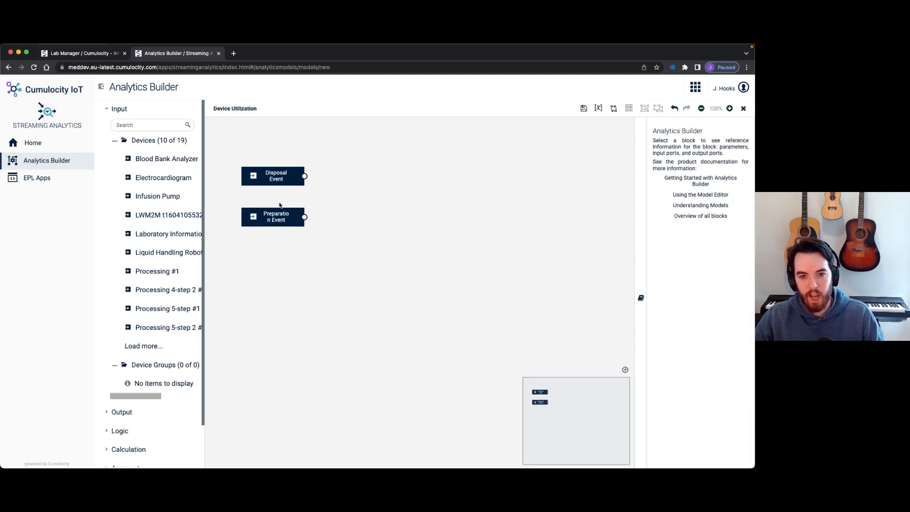
# Step: Add a Duration utility block beside the two event blocks and connect the Preparation event, aligned with it, to Start
pyautogui.click(107, 109)
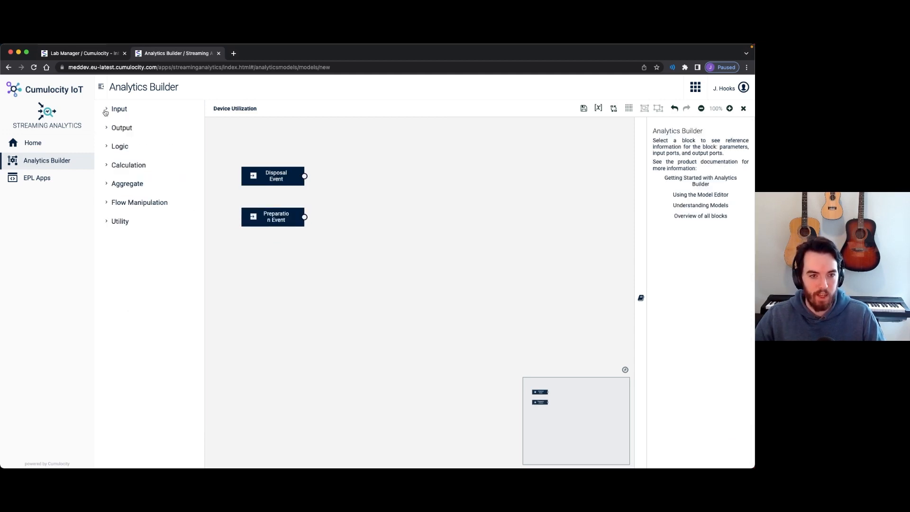
pyautogui.click(108, 222)
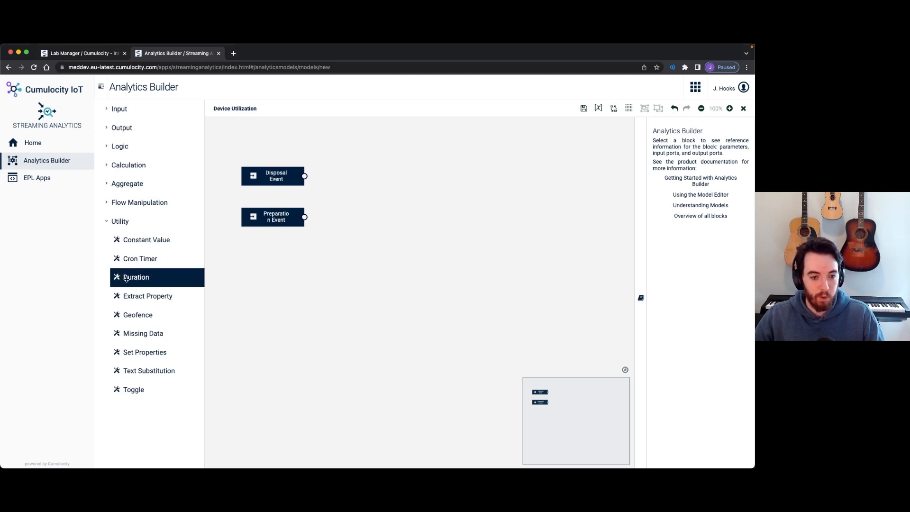
pyautogui.moveTo(142, 279); pyautogui.dragTo(369, 197)
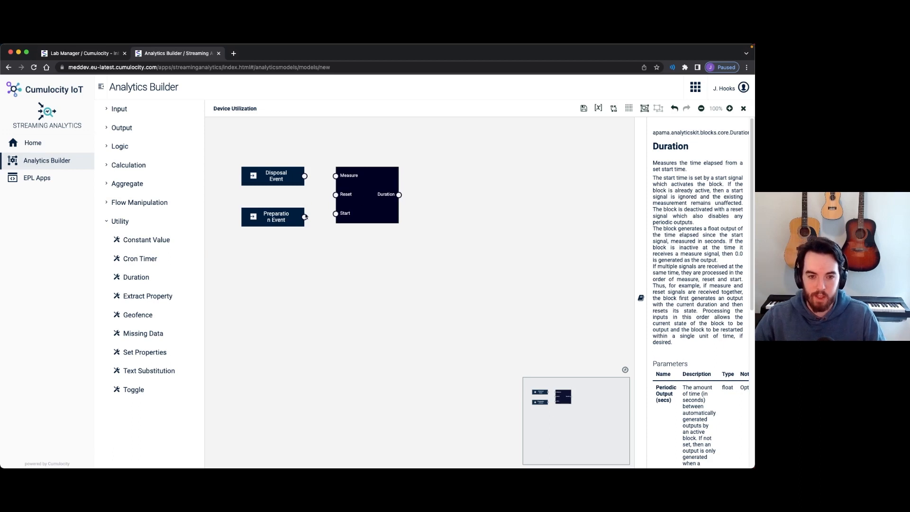
pyautogui.moveTo(305, 217); pyautogui.dragTo(336, 213)
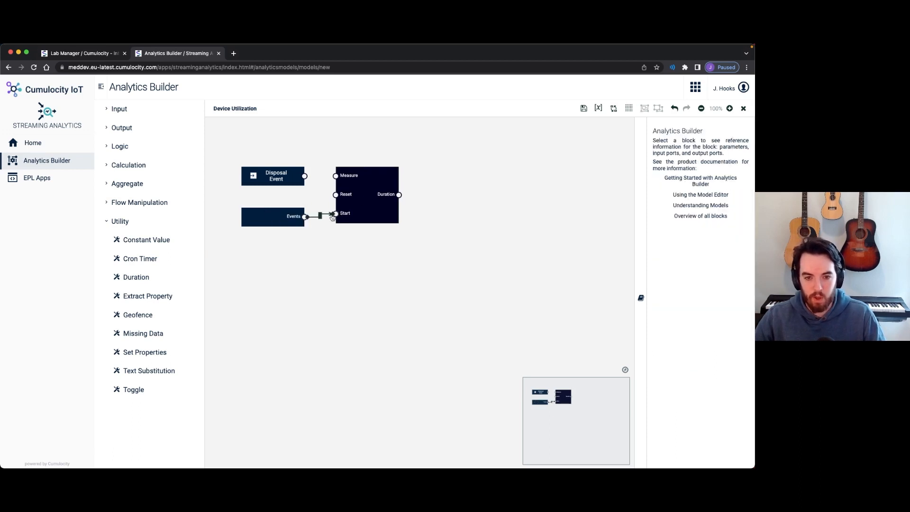
pyautogui.click(287, 213)
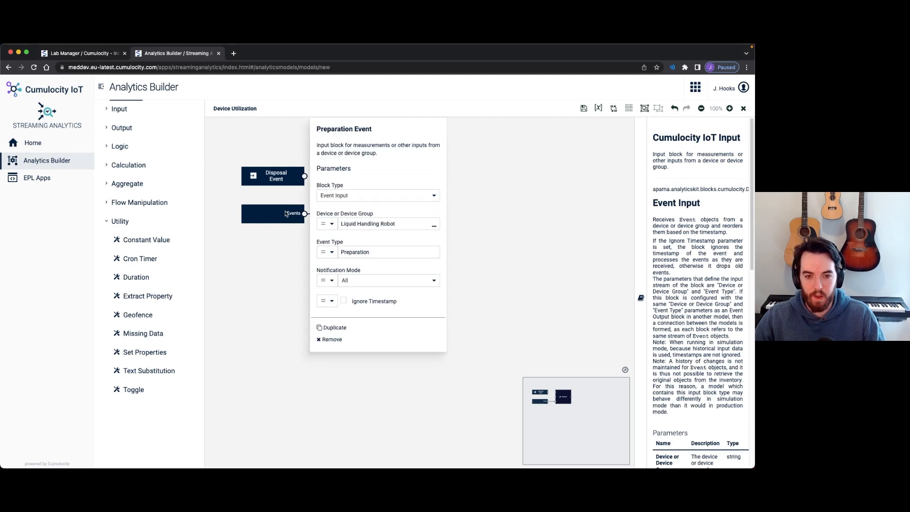
pyautogui.click(291, 183)
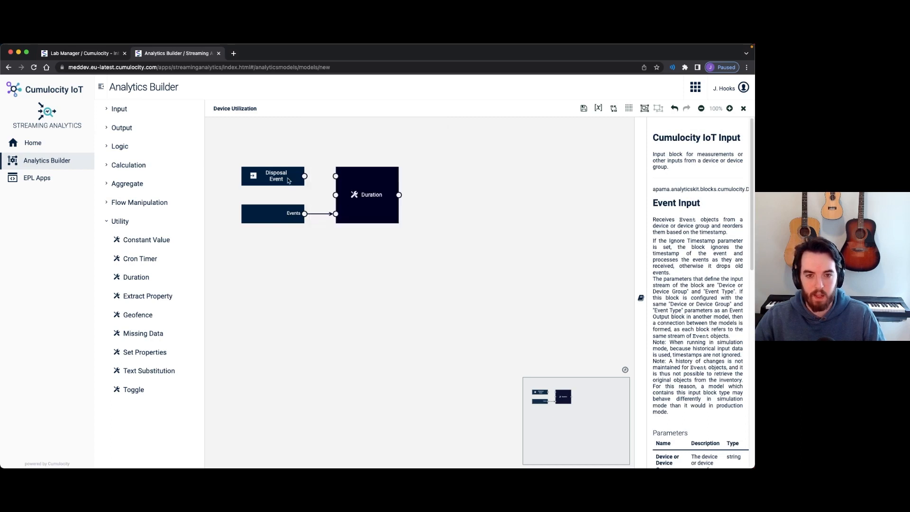
# Step: Connect the Disposal event's output to both the Measure and Reset inputs of the Duration block
pyautogui.moveTo(304, 176); pyautogui.dragTo(328, 176)
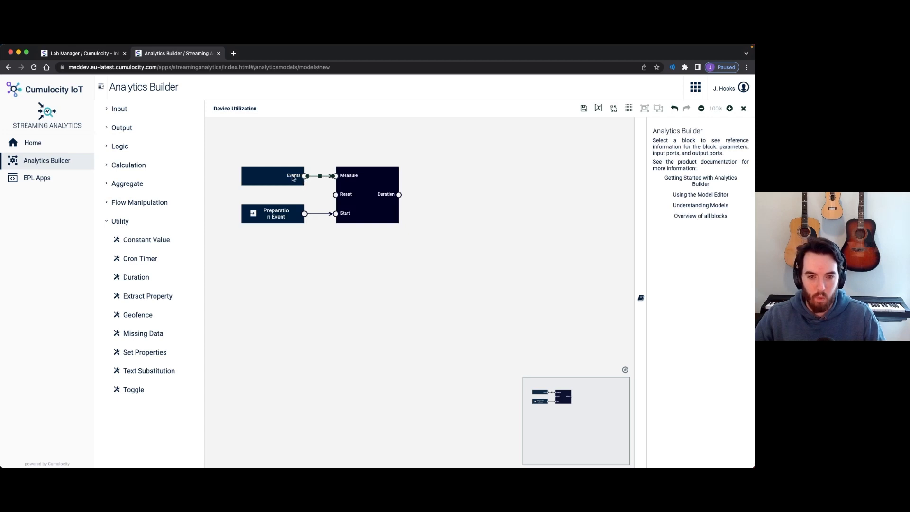
pyautogui.moveTo(305, 179); pyautogui.dragTo(332, 194)
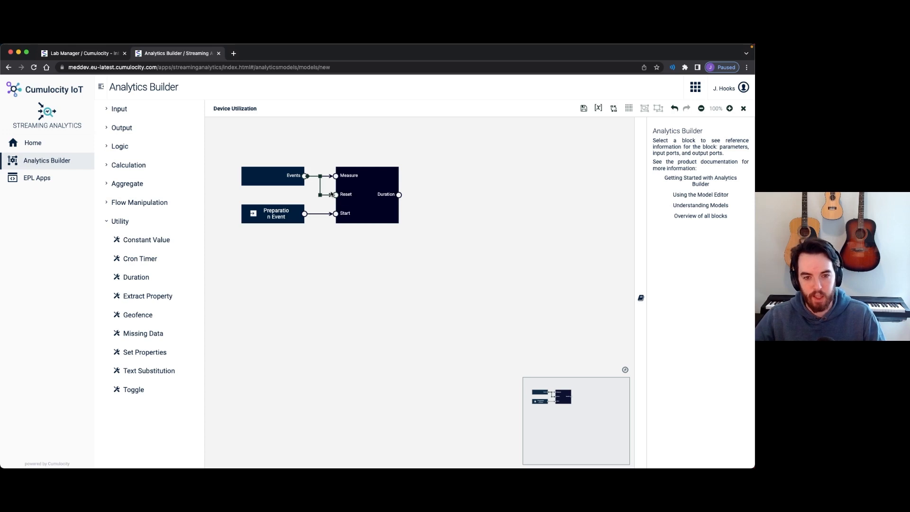
pyautogui.click(429, 193)
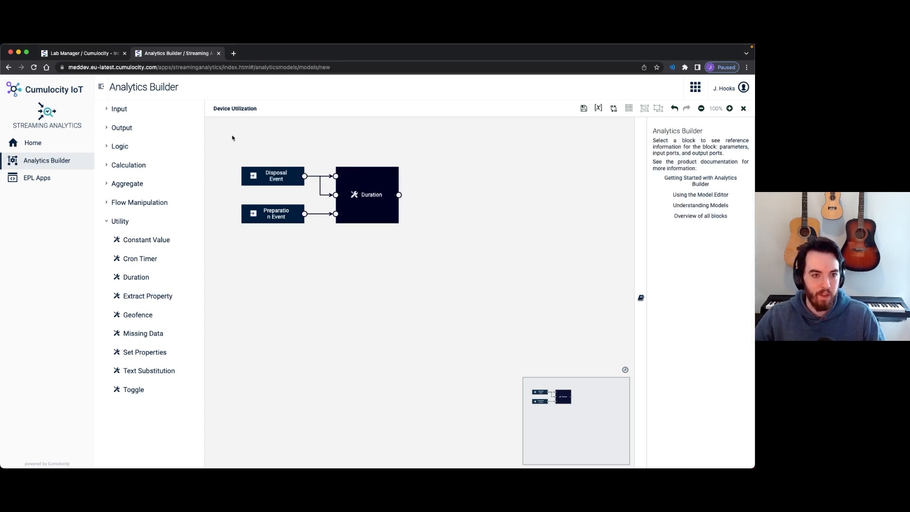
# Step: Add a Liquid Handling Robot measurement output with fragment "Processing", series "Duration" and unit "s", feeding its Value from the Duration block
pyautogui.click(108, 128)
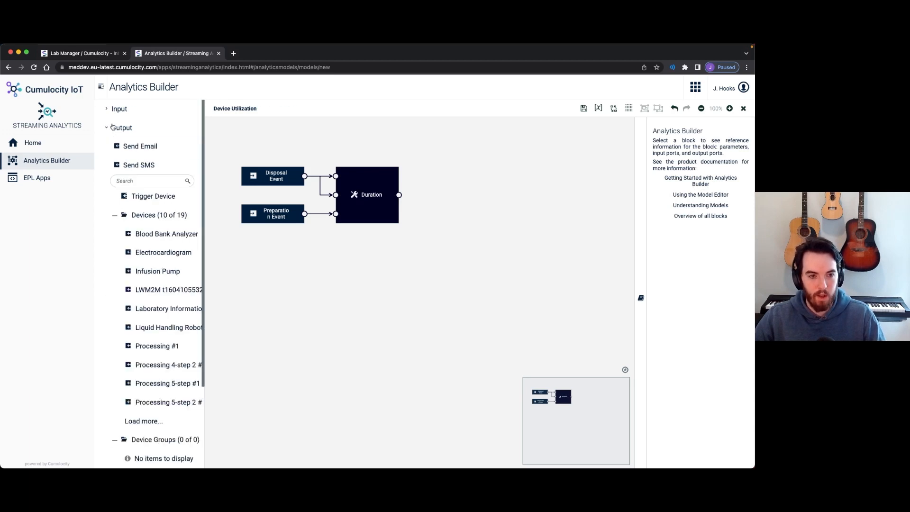
pyautogui.moveTo(141, 330); pyautogui.dragTo(487, 193)
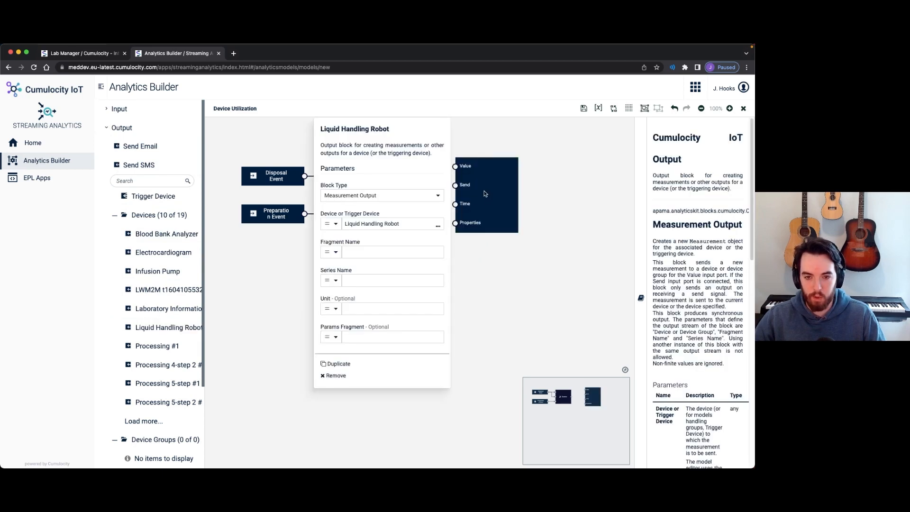
pyautogui.click(381, 250)
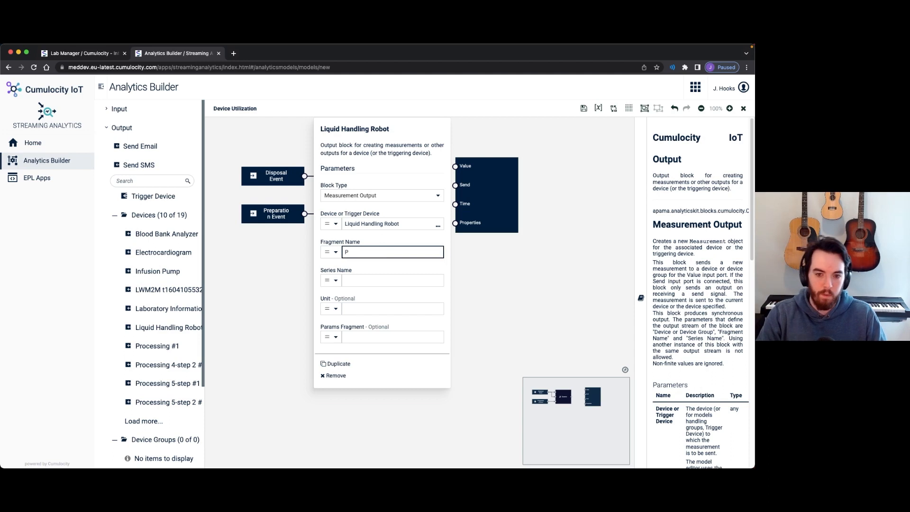
pyautogui.write('Processing')
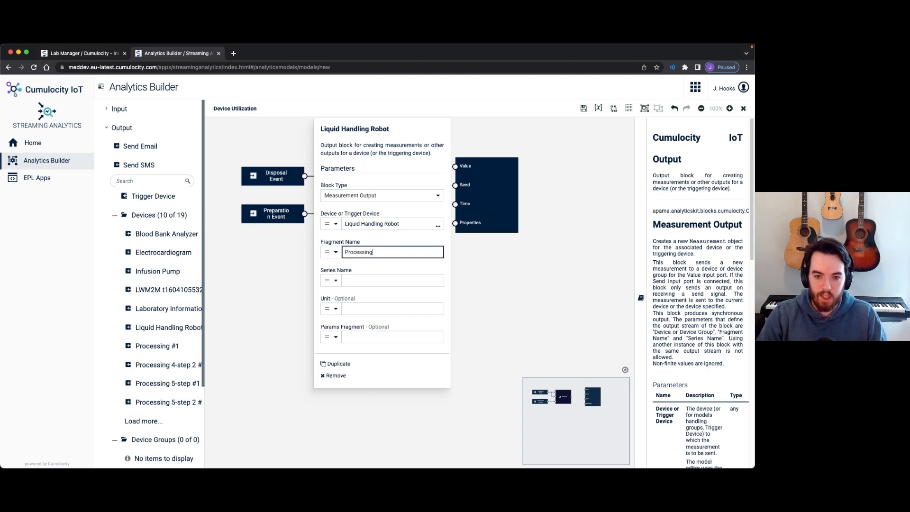
pyautogui.press('Tab')
pyautogui.write('Duration')
pyautogui.press('Tab')
pyautogui.write('s')
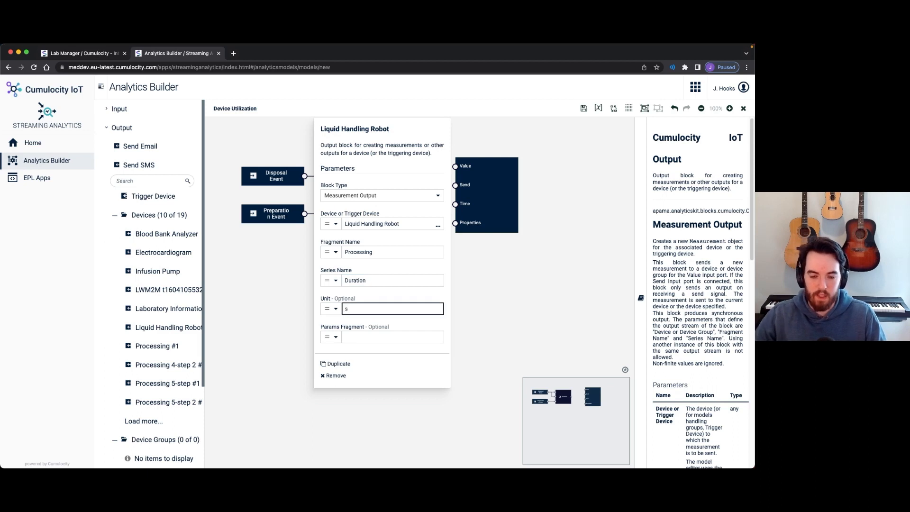
pyautogui.click(251, 270)
pyautogui.moveTo(400, 195); pyautogui.dragTo(490, 160)
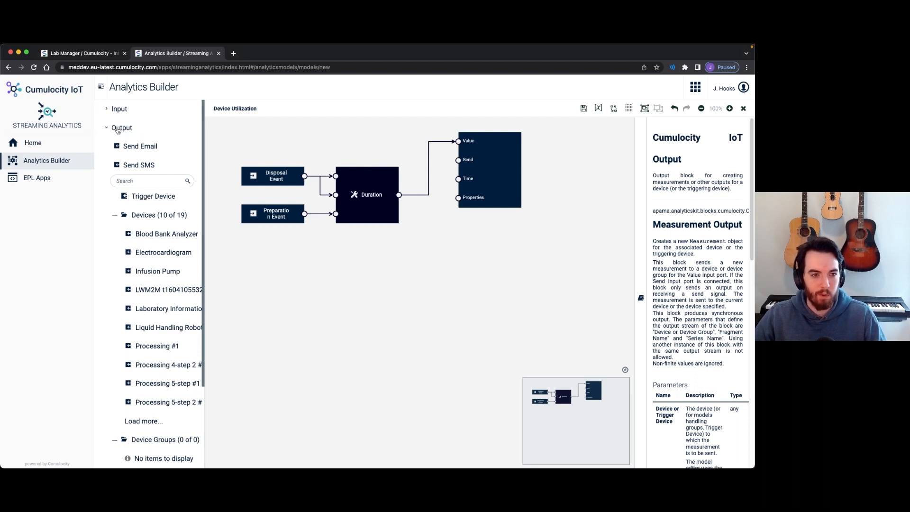
# Step: Add a Counter aggregate block below the Processing measurement output and connect the Duration output to the counter's Value input
pyautogui.click(109, 128)
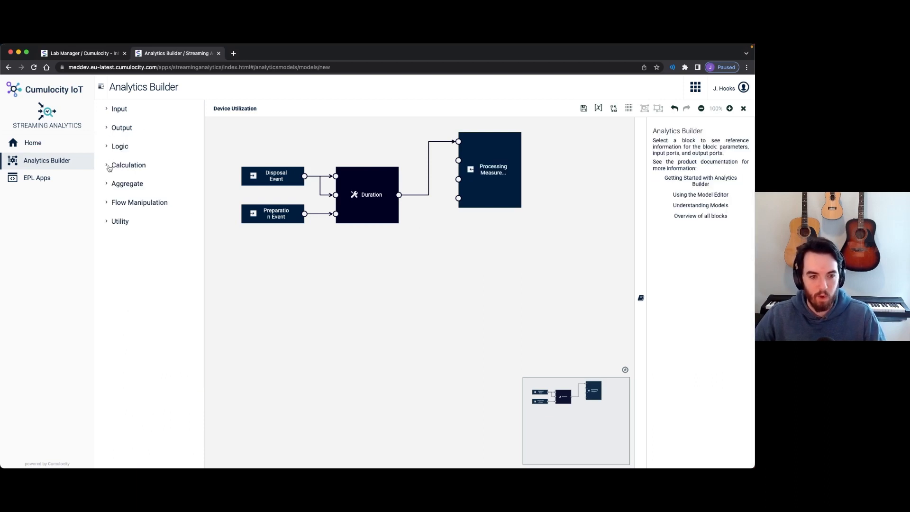
pyautogui.click(109, 167)
pyautogui.click(108, 169)
pyautogui.click(105, 186)
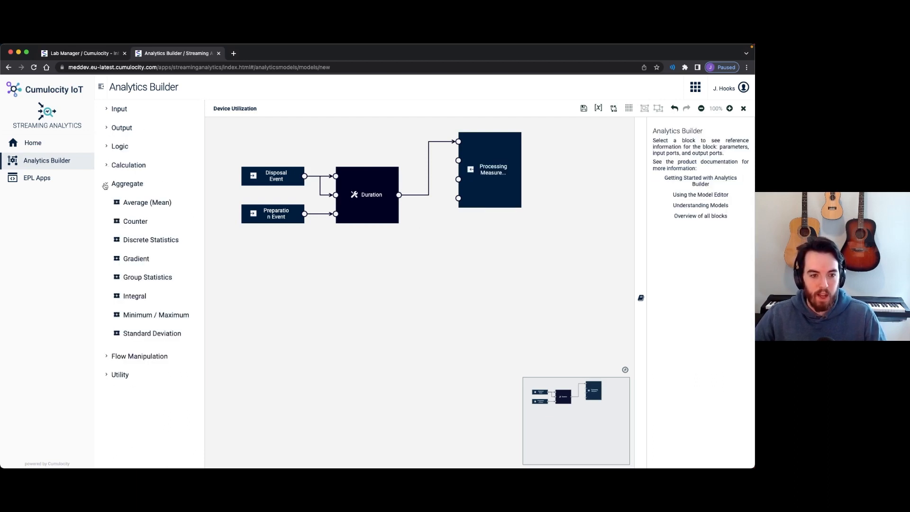
pyautogui.moveTo(139, 223); pyautogui.dragTo(490, 241)
pyautogui.moveTo(400, 195); pyautogui.dragTo(459, 227)
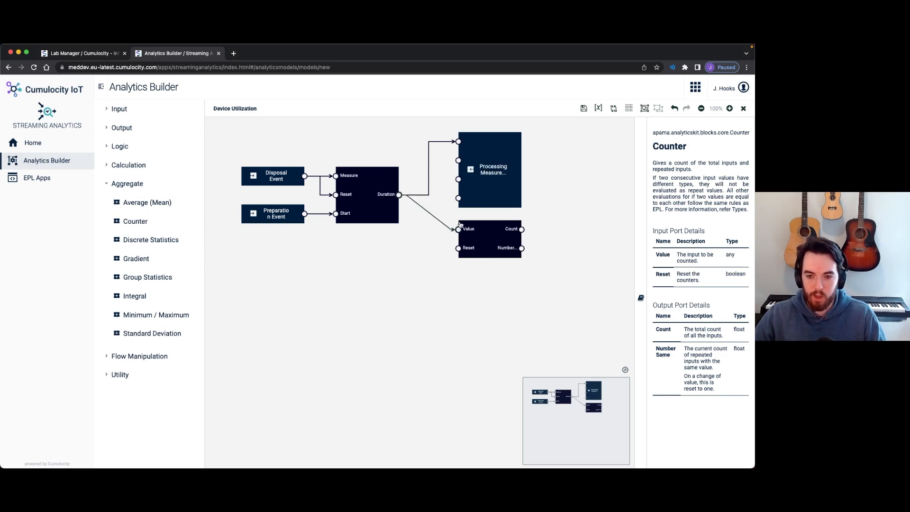
pyautogui.click(481, 238)
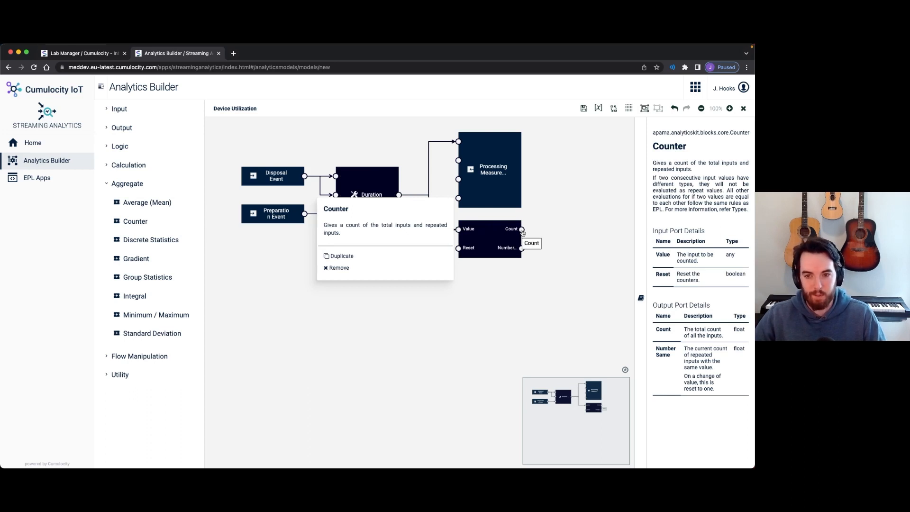
# Step: Copy the Processing measurement output, place the copy beside the Counter block, and connect the Counter's Count output to its Value input
pyautogui.click(505, 167)
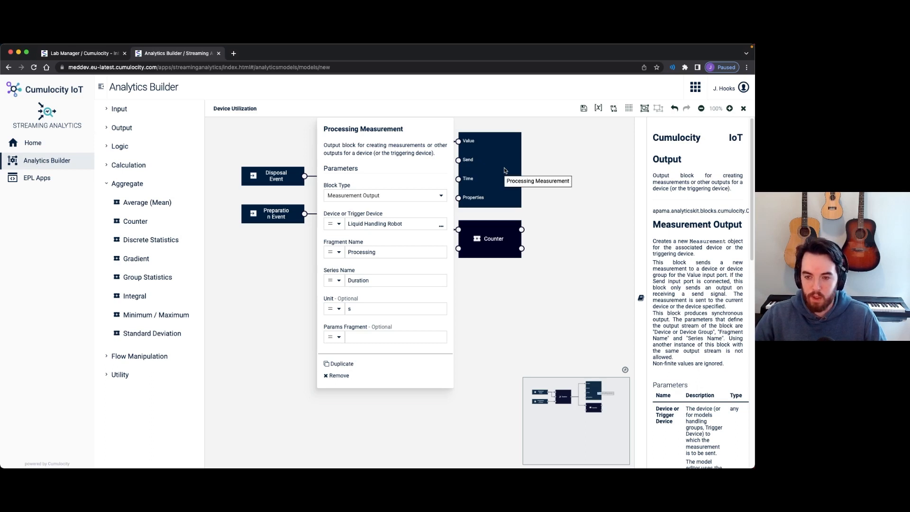
pyautogui.press('super+c')
pyautogui.press('super+v')
pyautogui.moveTo(481, 181); pyautogui.dragTo(572, 264)
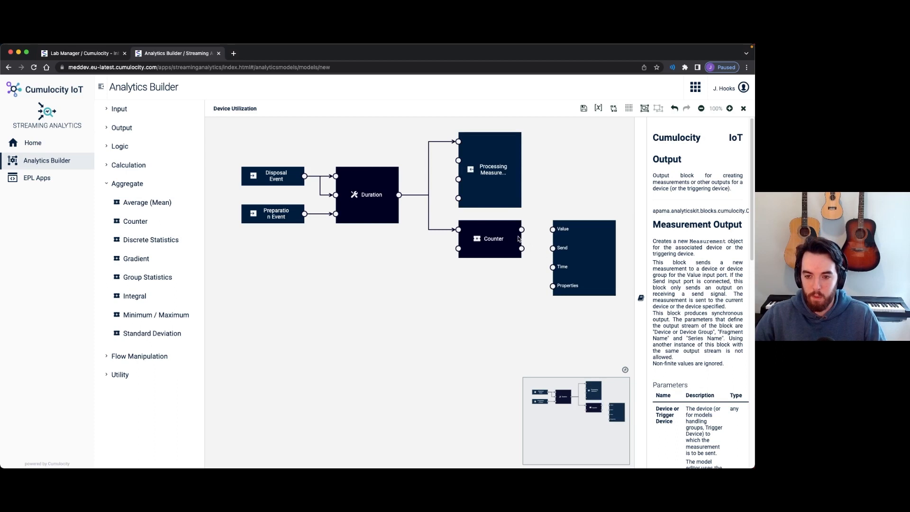
pyautogui.moveTo(522, 229); pyautogui.dragTo(559, 231)
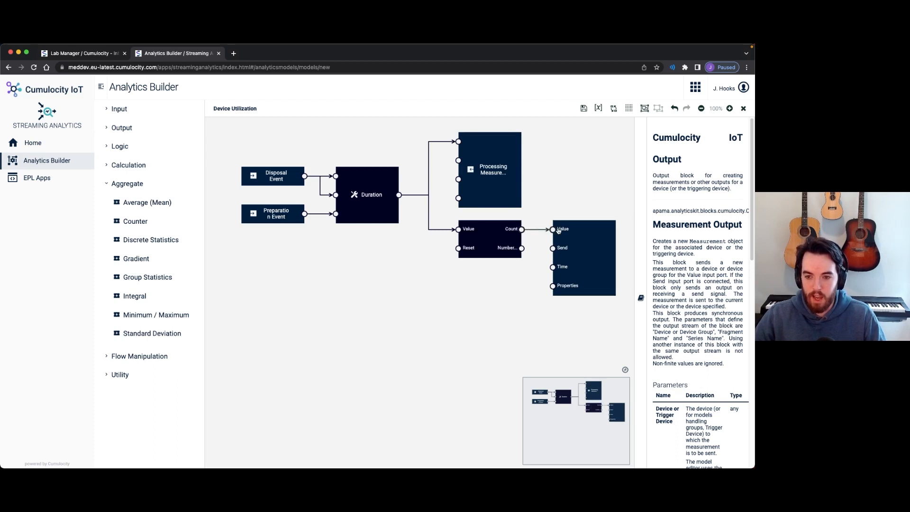
pyautogui.click(558, 231)
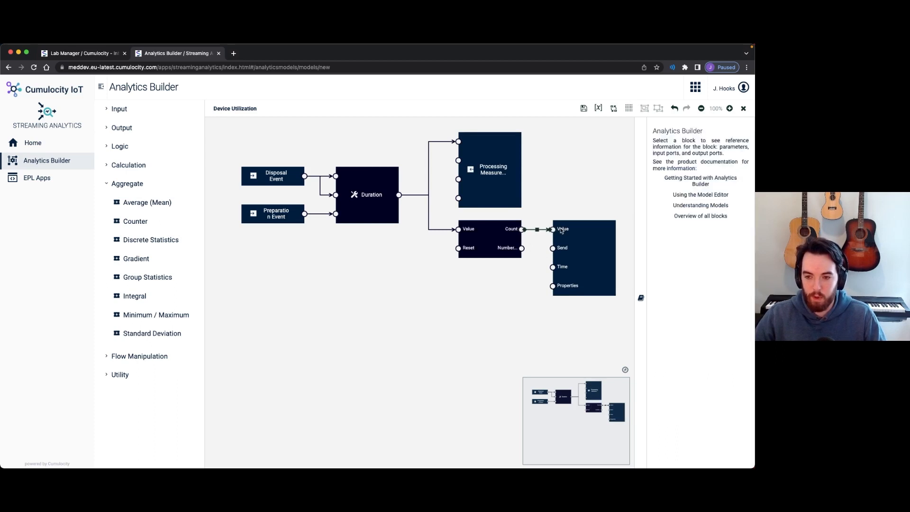
# Step: Set the copied measurement output's series name to "Count" and clear its unit
pyautogui.click(571, 232)
pyautogui.doubleClick(458, 285)
pyautogui.write('ount')
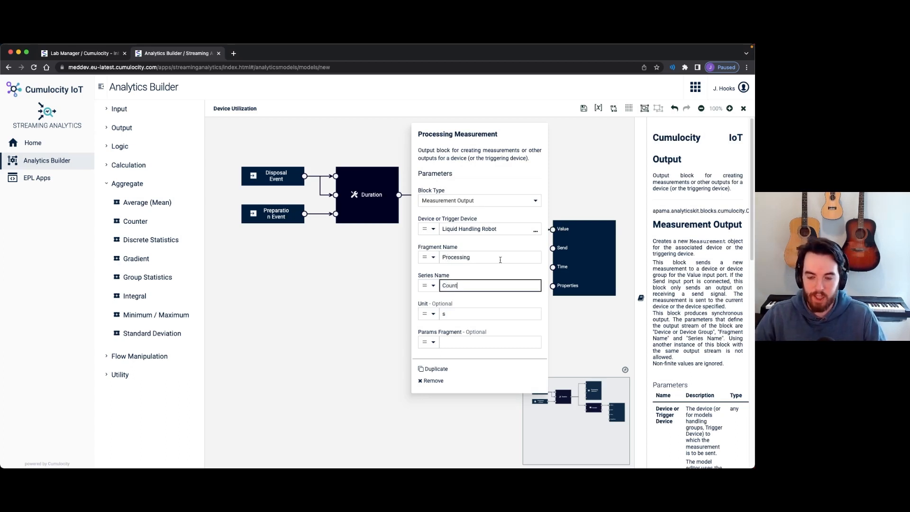
pyautogui.click(460, 314)
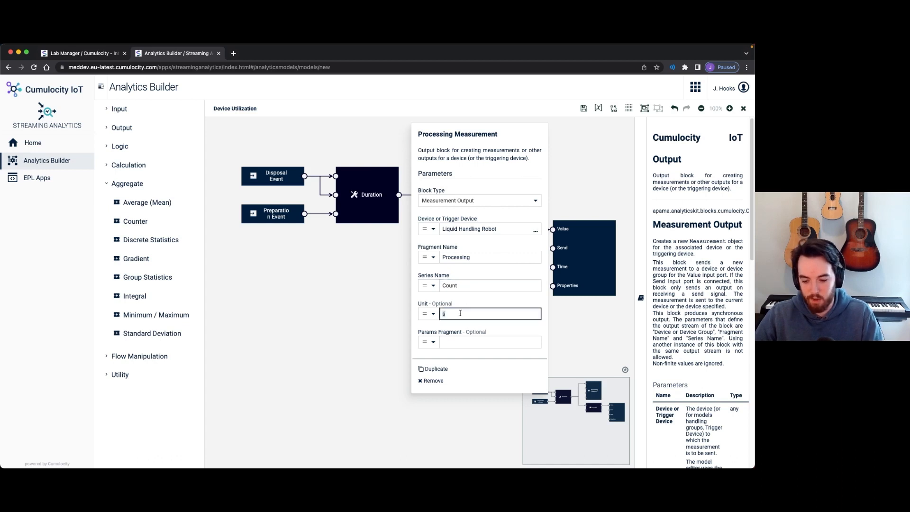
pyautogui.click(374, 264)
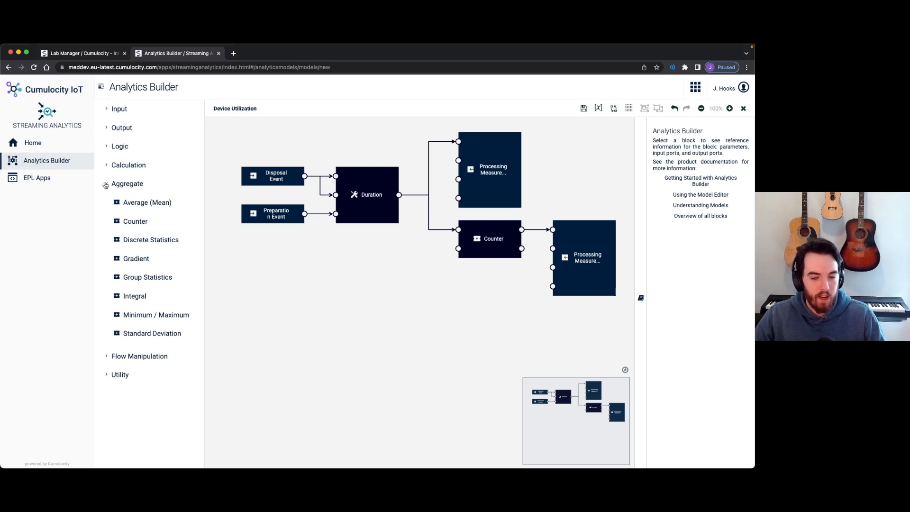
# Step: Add a Cron Timer block with minutes and hours set to 0, and connect its Timer Tick output to the Counter's Reset input
pyautogui.click(105, 184)
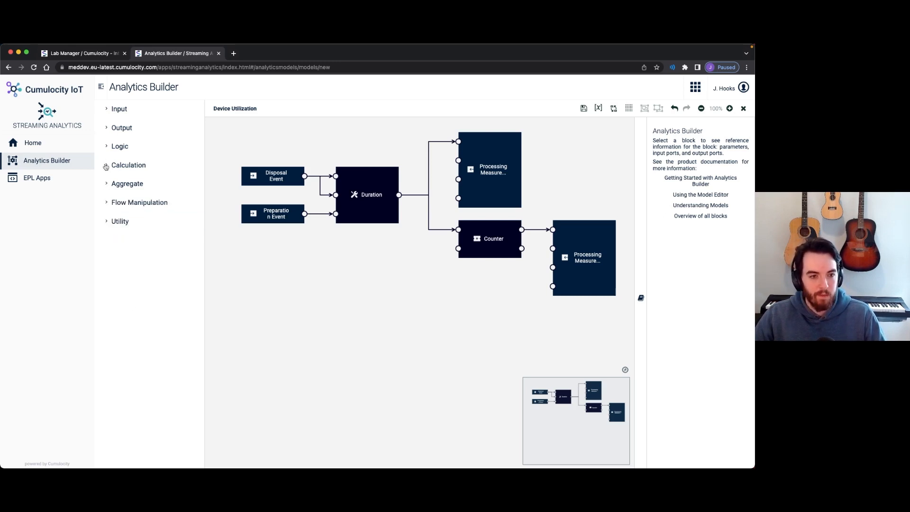
pyautogui.click(112, 222)
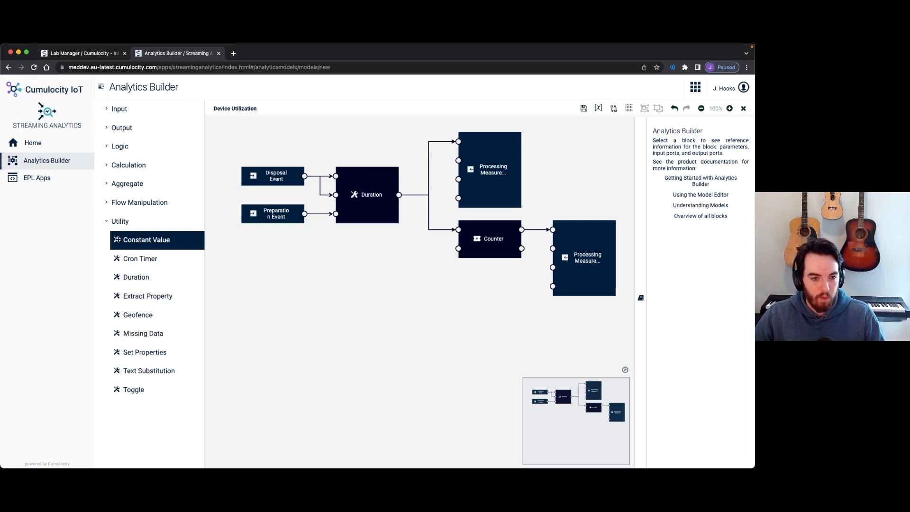
pyautogui.moveTo(128, 258); pyautogui.dragTo(304, 274)
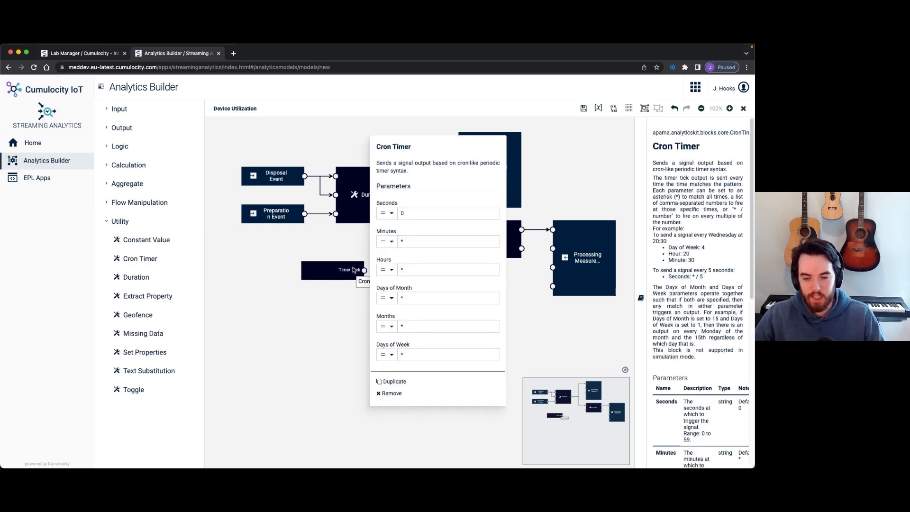
pyautogui.click(428, 241)
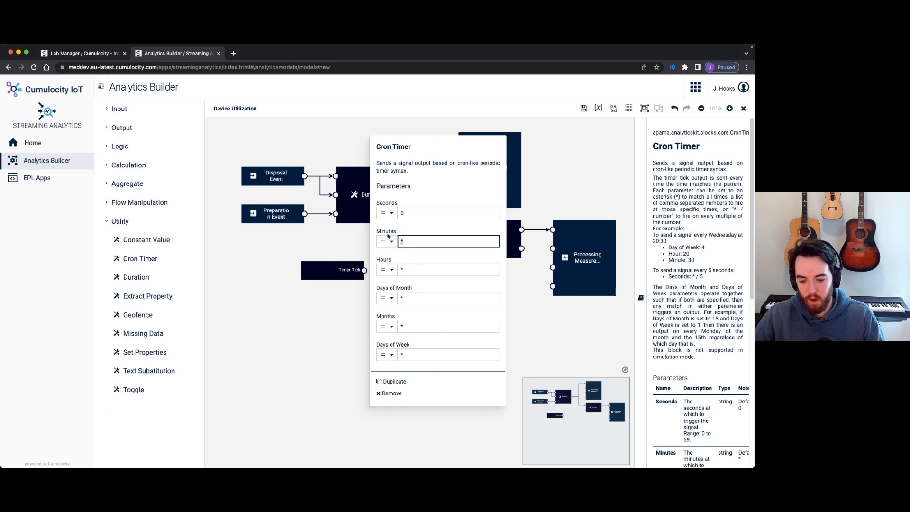
pyautogui.write('0')
pyautogui.click(414, 271)
pyautogui.write('0')
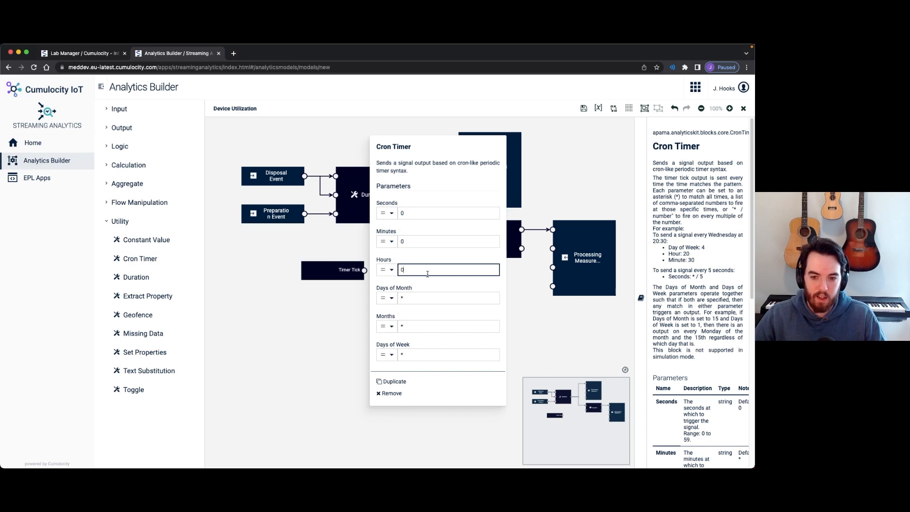
pyautogui.click(352, 246)
pyautogui.moveTo(348, 274); pyautogui.dragTo(456, 249)
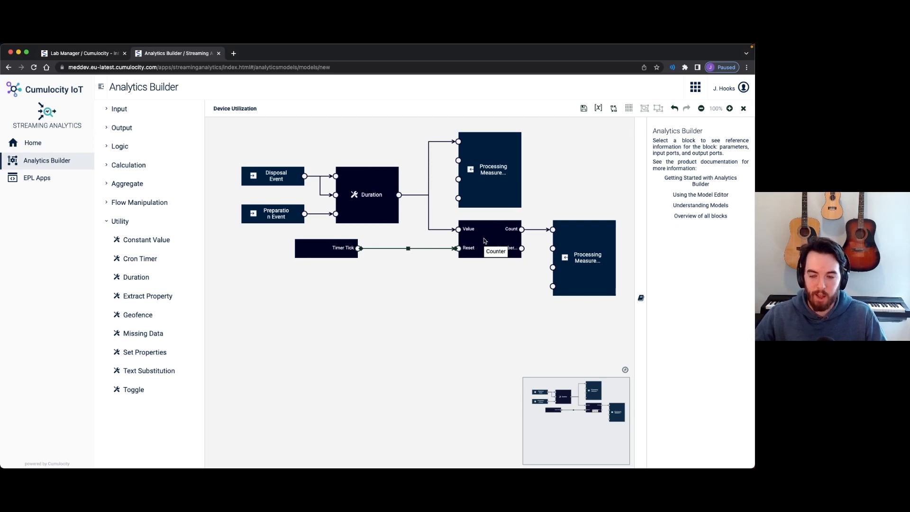
pyautogui.click(459, 275)
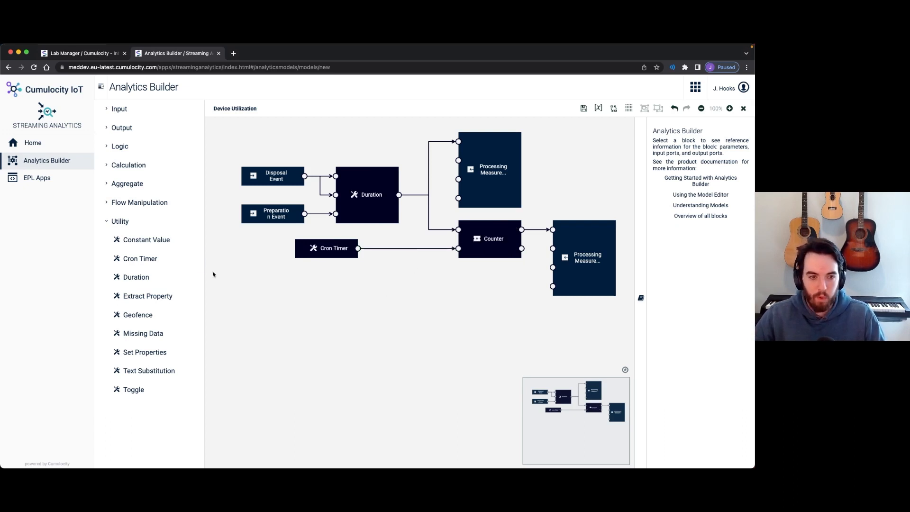
# Step: Add a Discrete Statistics aggregate block below the Counter and connect the Duration block's output to its Value input
pyautogui.click(107, 221)
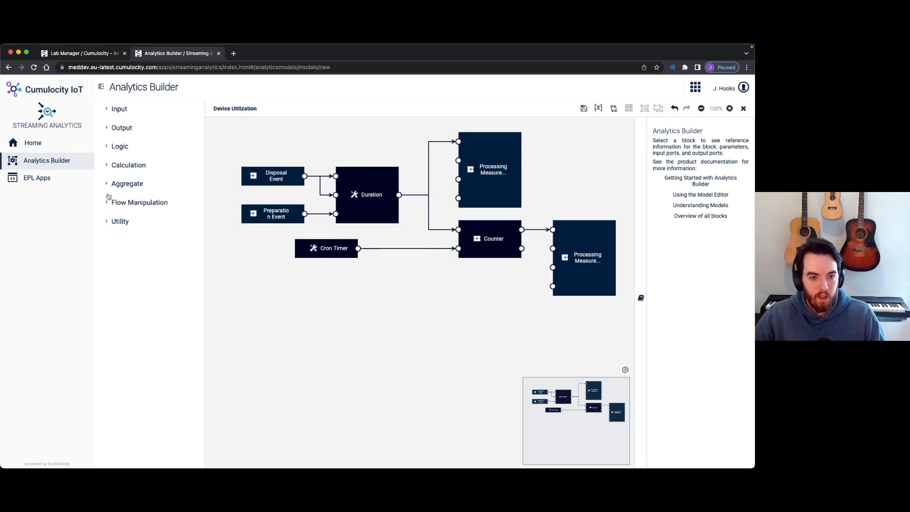
pyautogui.click(115, 184)
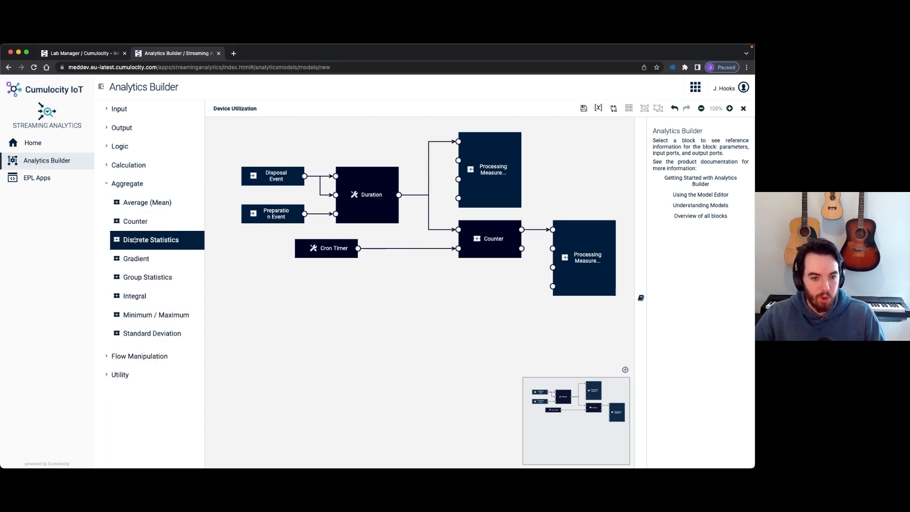
pyautogui.moveTo(135, 240); pyautogui.dragTo(478, 335)
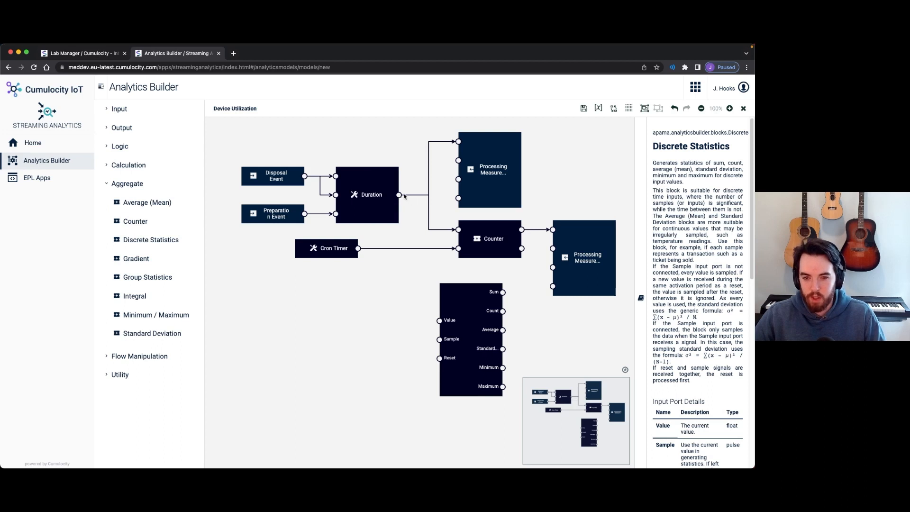
pyautogui.moveTo(401, 196); pyautogui.dragTo(444, 341)
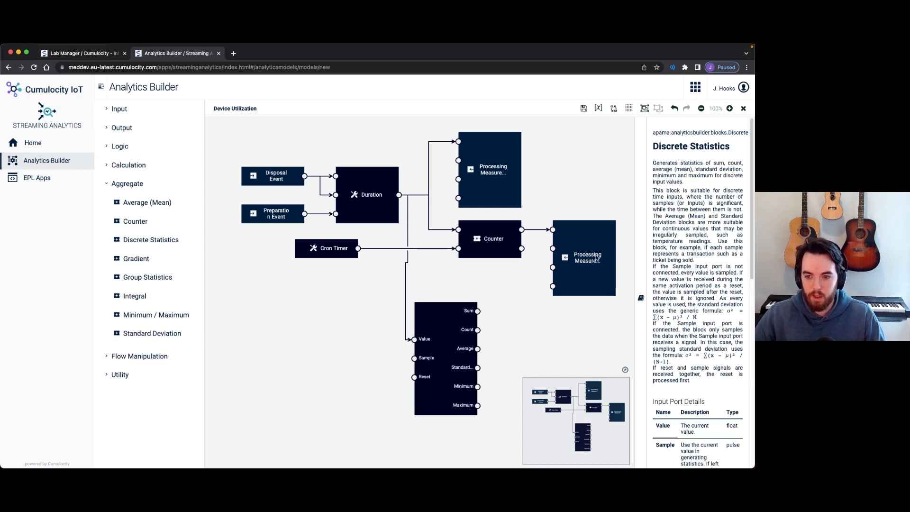
# Step: Copy the Count measurement output, place the copy beside the Discrete Statistics block, and connect the Sum output to its Value input
pyautogui.click(596, 258)
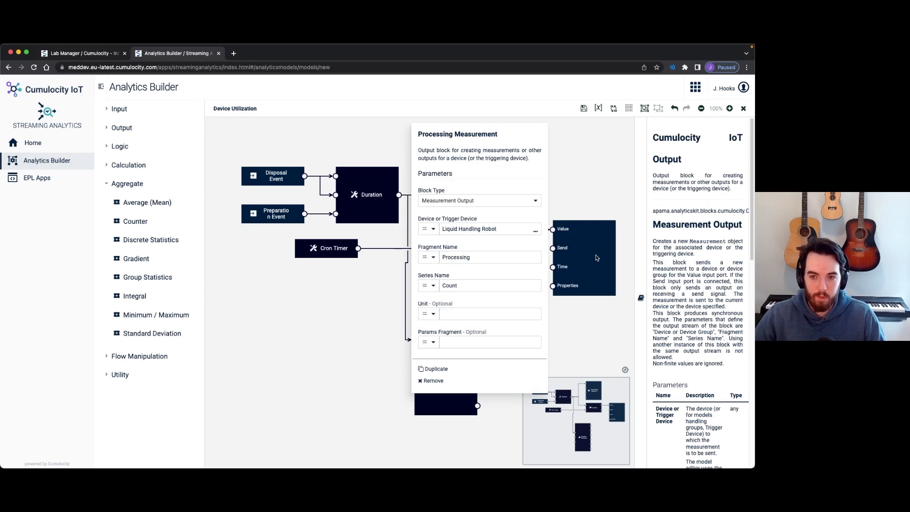
pyautogui.press('super+c')
pyautogui.press('super+v')
pyautogui.moveTo(579, 247); pyautogui.dragTo(549, 325)
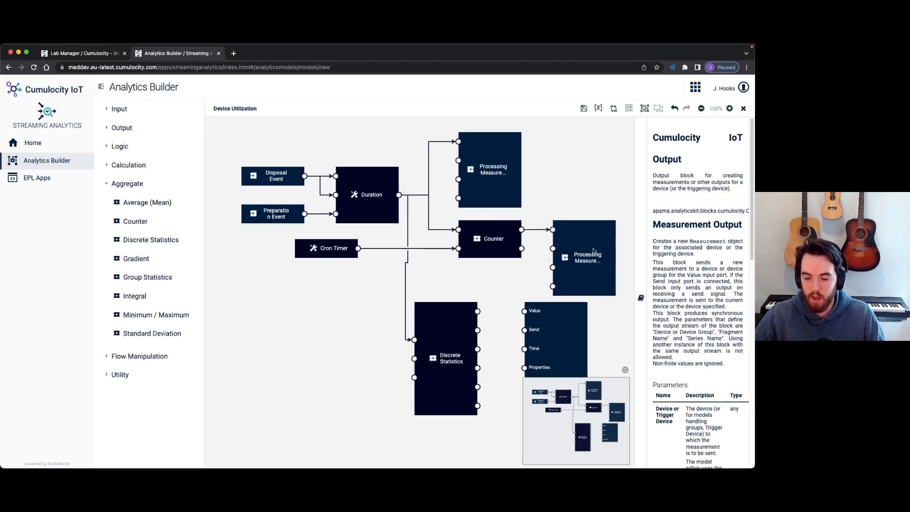
pyautogui.moveTo(478, 312); pyautogui.dragTo(478, 253)
# Step: Set the series name to "DailyDuration" and the unit to "s" on the measurement output fed by Discrete Statistics
pyautogui.click(519, 293)
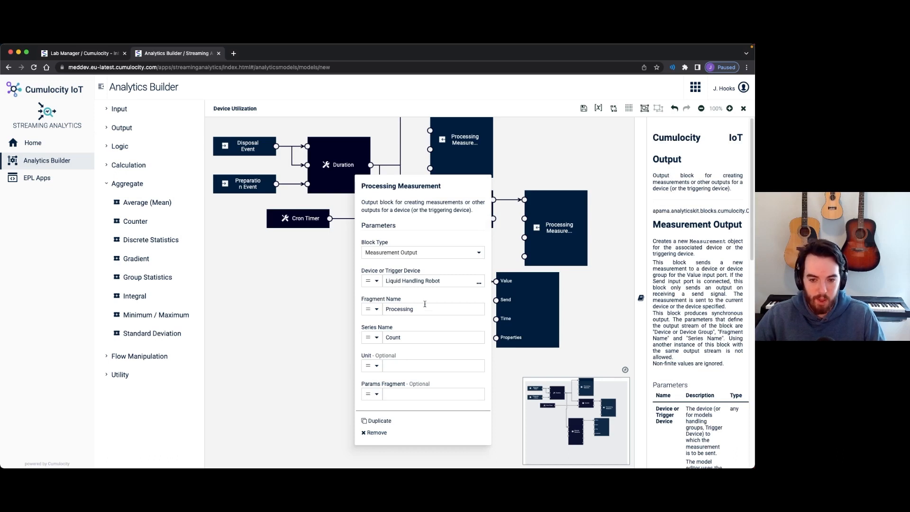
pyautogui.doubleClick(413, 338)
pyautogui.write('DailyDuration')
pyautogui.press('Tab')
pyautogui.write('s')
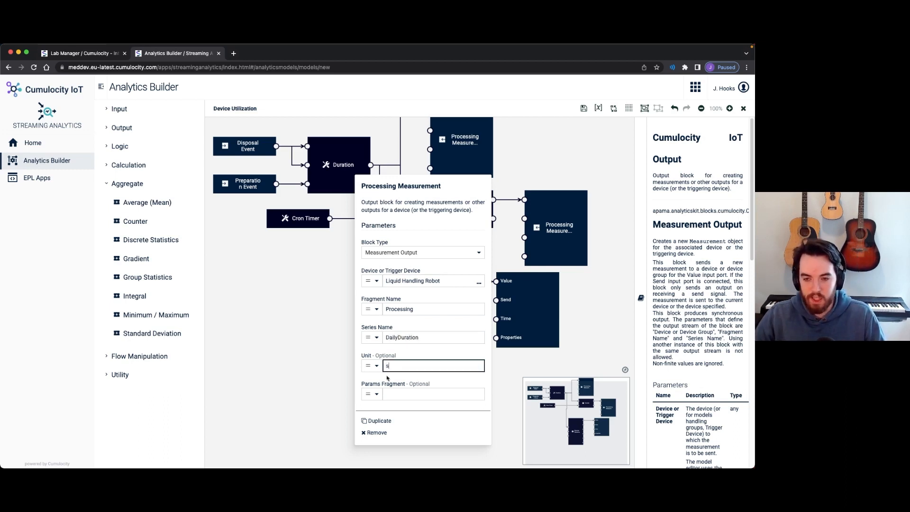
pyautogui.click(293, 260)
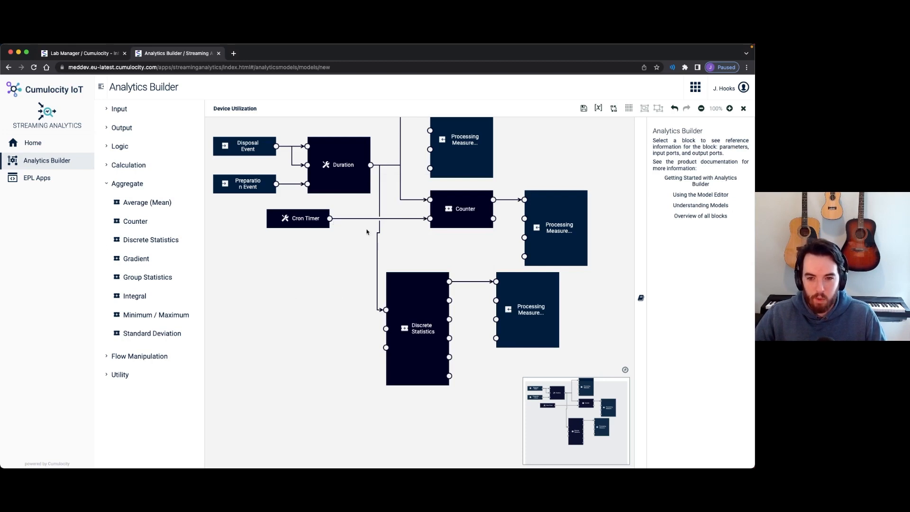
# Step: Connect the Cron Timer's Timer Tick output to the Reset input of the Discrete Statistics block
pyautogui.click(423, 289)
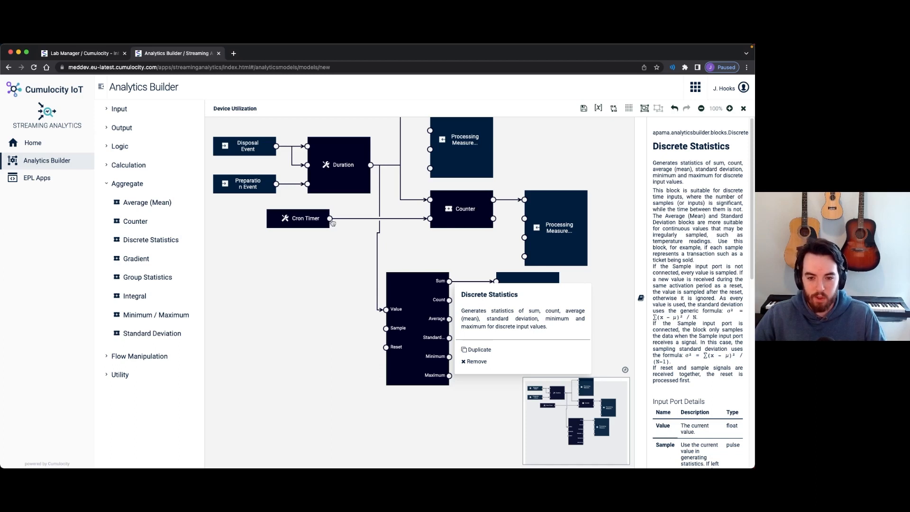
pyautogui.moveTo(331, 219); pyautogui.dragTo(382, 349)
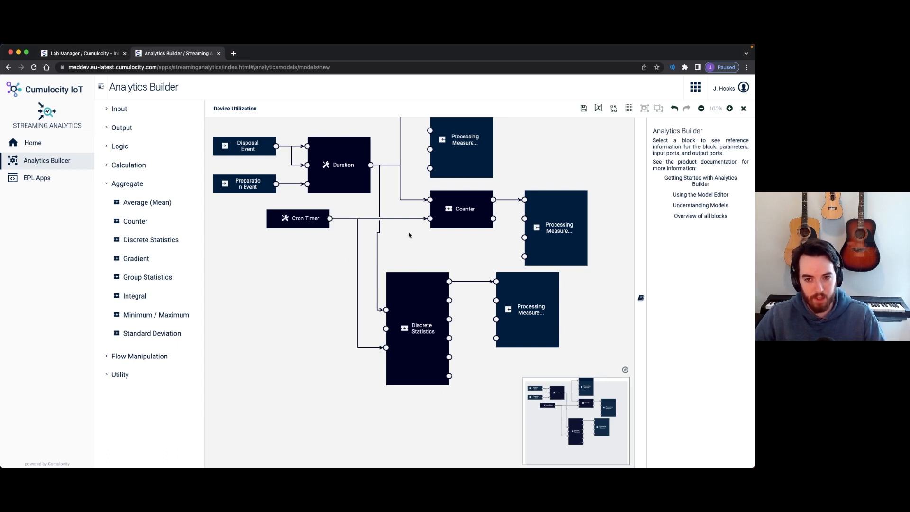
pyautogui.scroll(3, 411, 266)
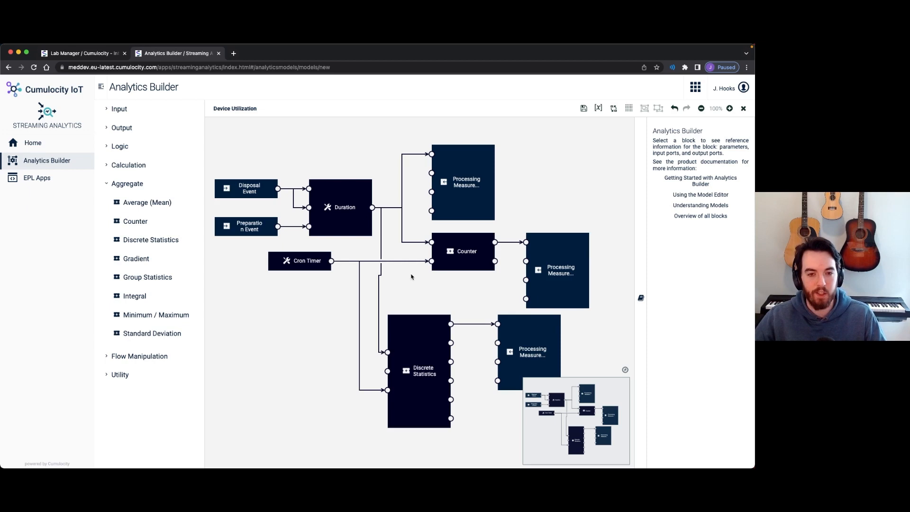
pyautogui.moveTo(458, 286); pyautogui.dragTo(406, 229)
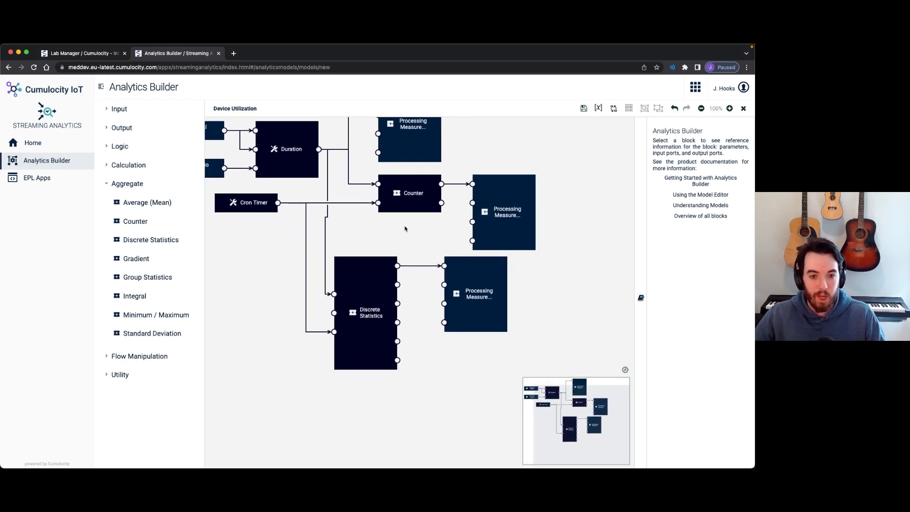
pyautogui.click(372, 286)
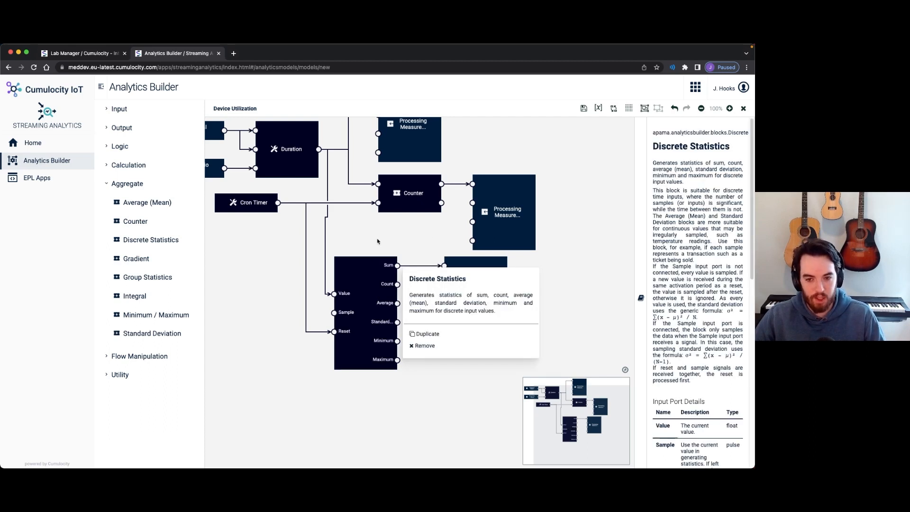
pyautogui.click(378, 242)
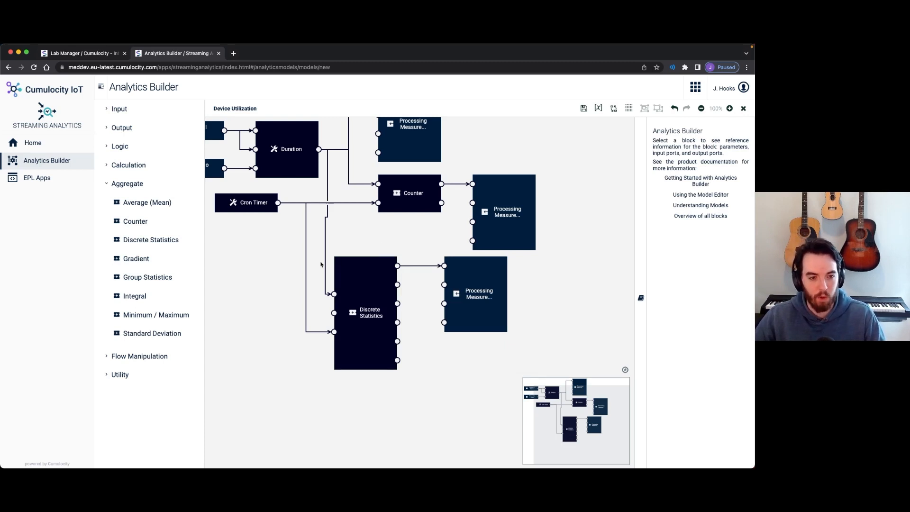
# Step: Add an Expression calculation block below the daily duration measurement output and connect the Discrete Statistics Sum output to its input1
pyautogui.click(107, 183)
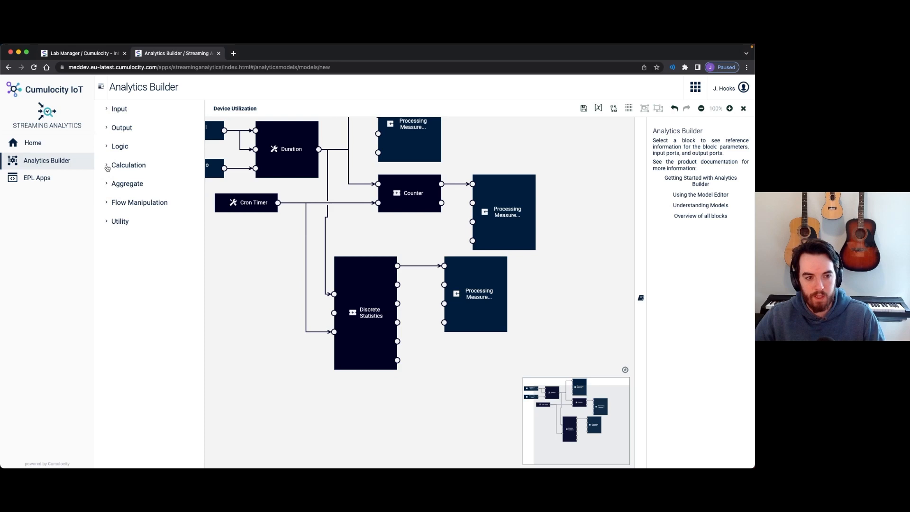
pyautogui.click(106, 165)
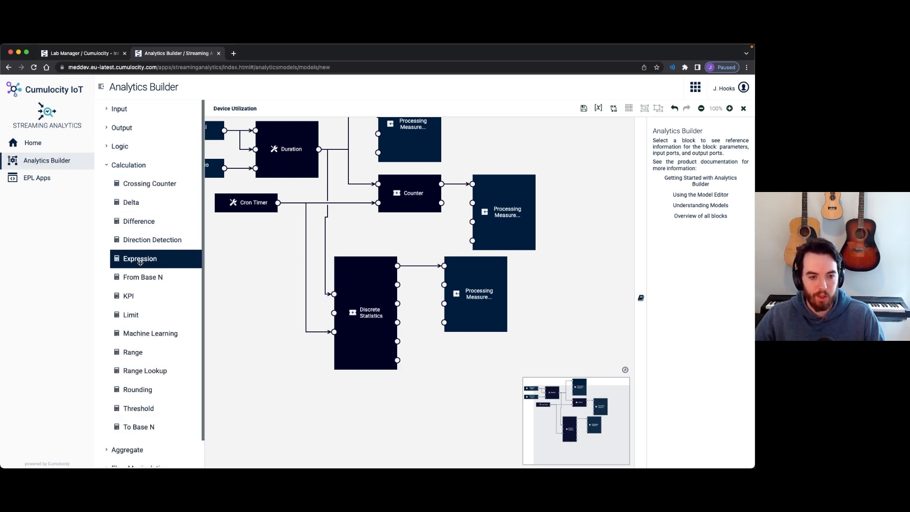
pyautogui.moveTo(139, 259); pyautogui.dragTo(463, 375)
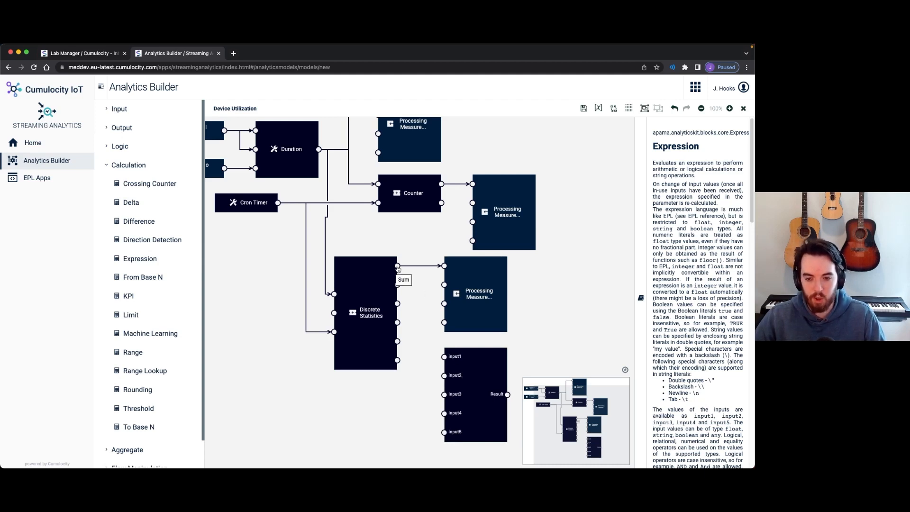
pyautogui.moveTo(397, 269); pyautogui.dragTo(444, 360)
# Step: Set the formula of the Expression block fed by the Discrete Statistics Sum output to "input1 / 43200"
pyautogui.click(476, 360)
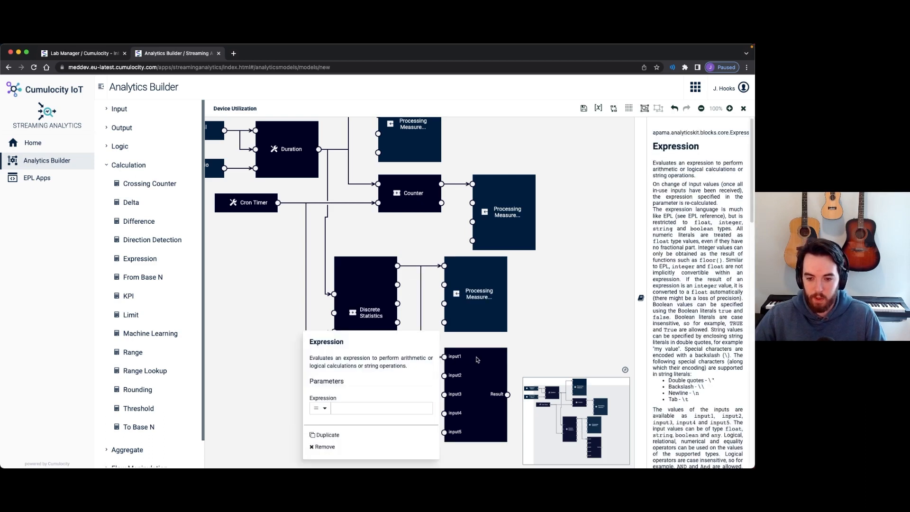
pyautogui.click(358, 409)
pyautogui.moveTo(267, 330); pyautogui.dragTo(266, 227)
pyautogui.click(493, 280)
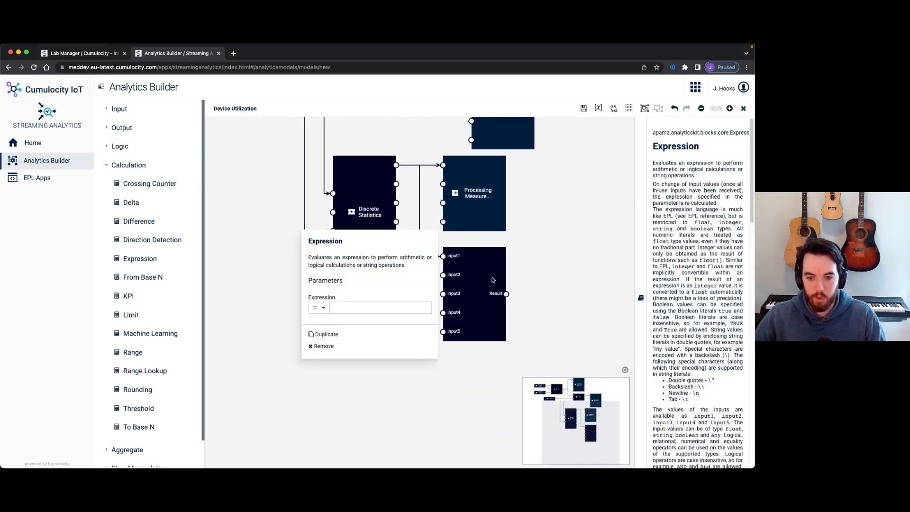
pyautogui.click(348, 309)
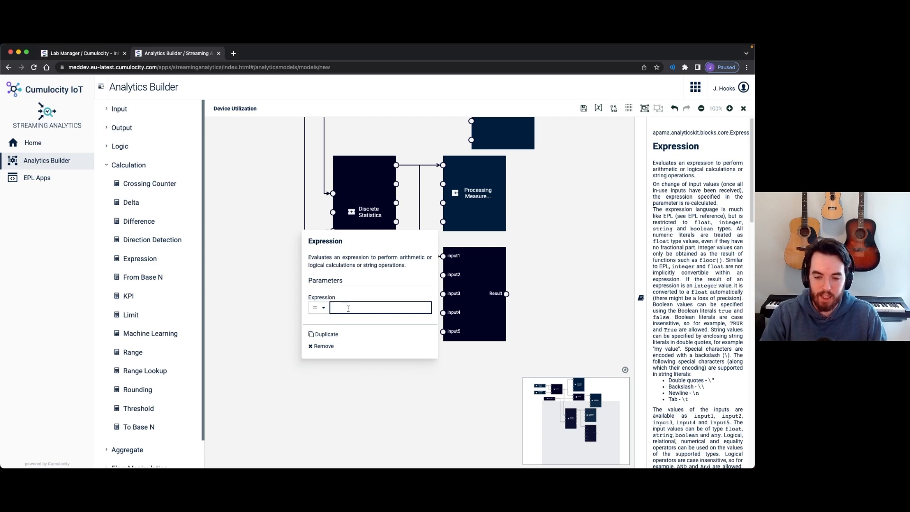
pyautogui.write('input1')
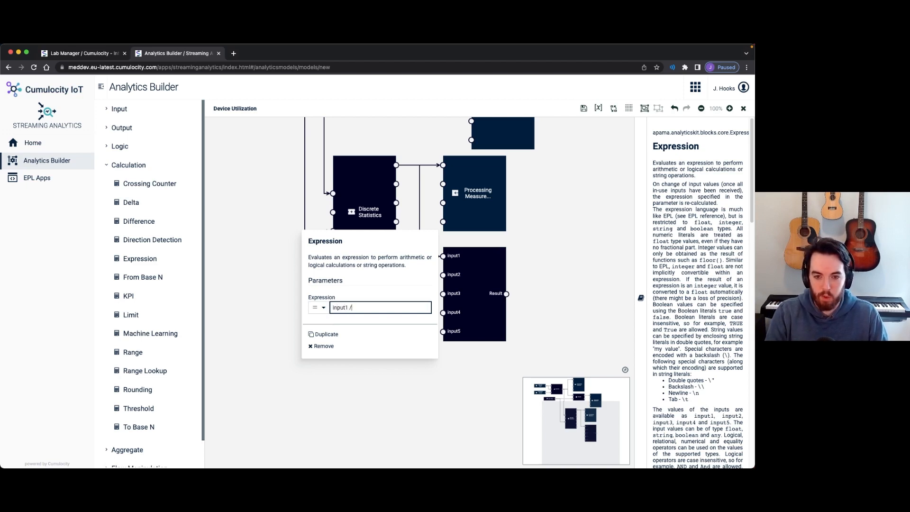
pyautogui.write('/ 432')
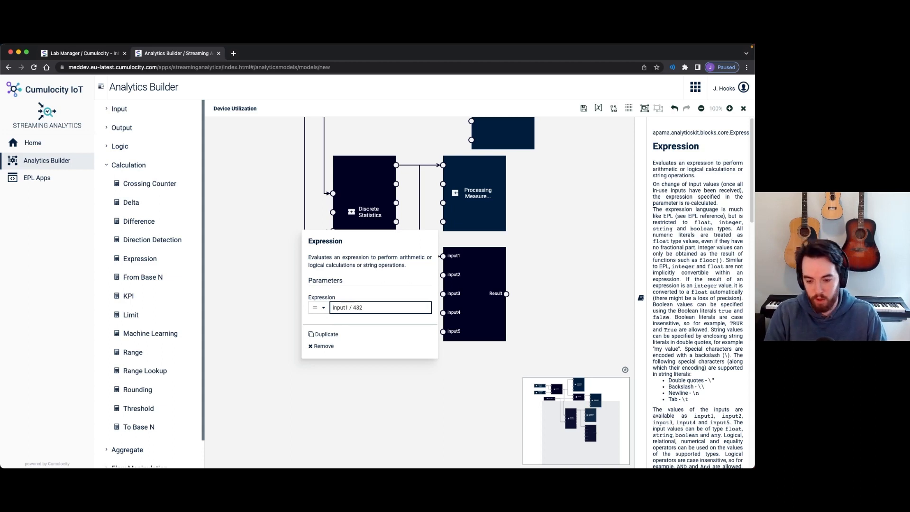
pyautogui.write('00')
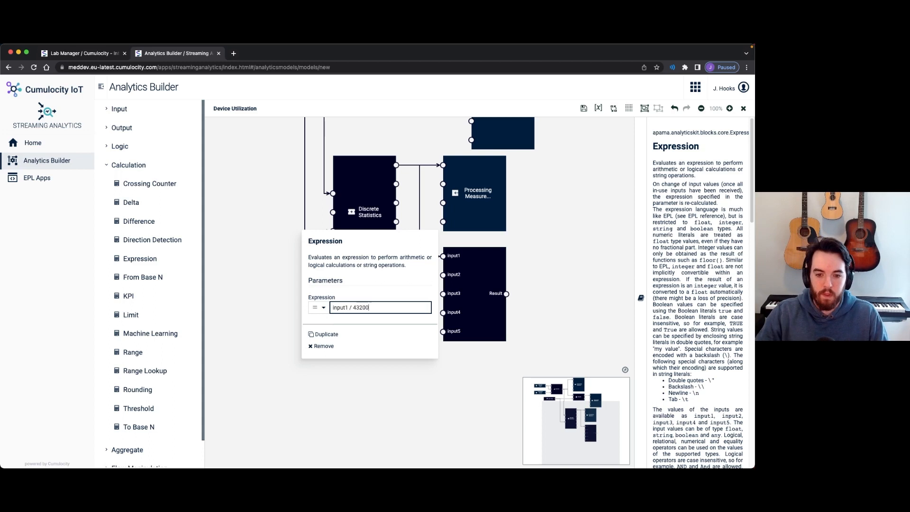
pyautogui.click(423, 384)
# Step: Copy the DailyDuration measurement output, place the copy beside the Expression block, and connect the Expression's Result output to its Value input
pyautogui.moveTo(558, 236); pyautogui.dragTo(484, 261)
pyautogui.click(407, 230)
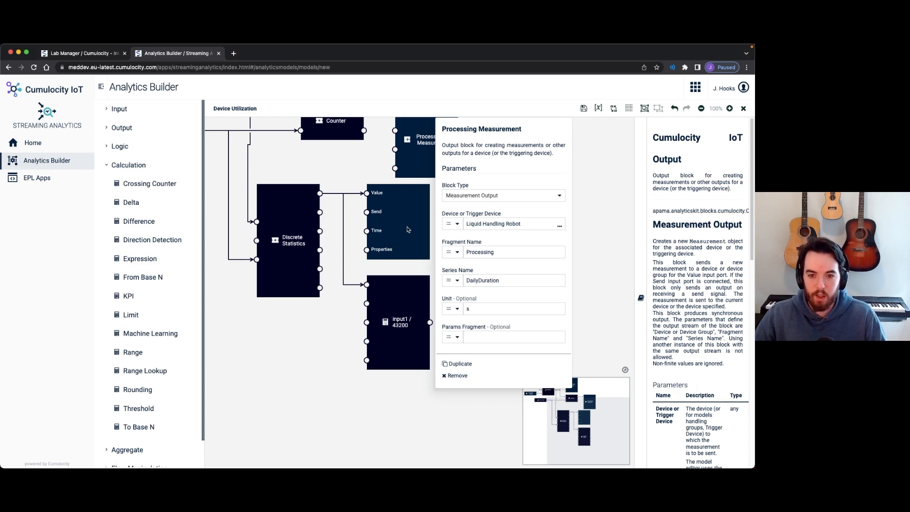
pyautogui.press('super+c')
pyautogui.press('super+v')
pyautogui.moveTo(406, 227); pyautogui.dragTo(511, 352)
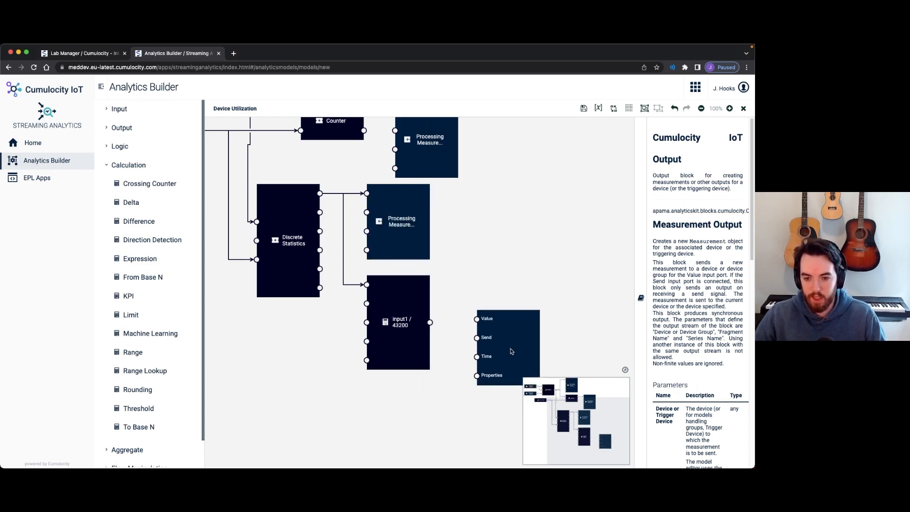
pyautogui.moveTo(430, 323); pyautogui.dragTo(515, 338)
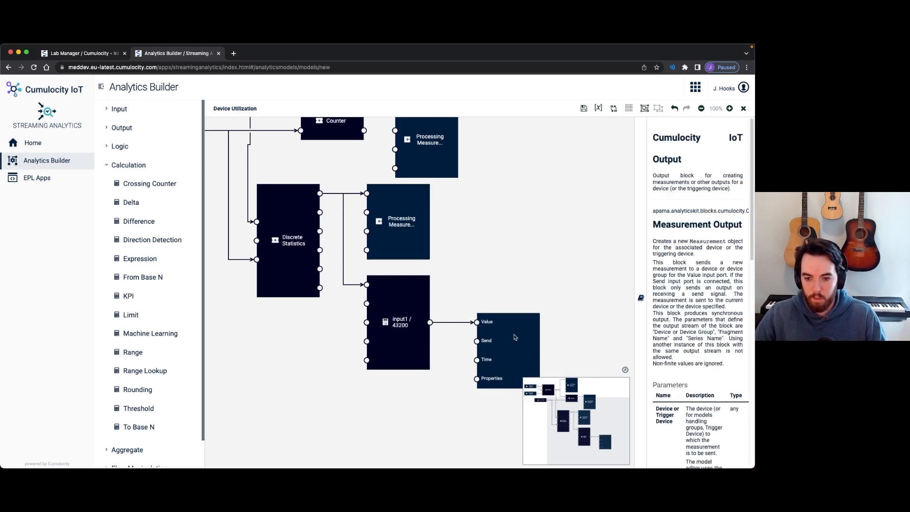
# Step: Set the series name to "Utilization" and the unit to "%" on the measurement output fed by the Expression block
pyautogui.click(515, 337)
pyautogui.moveTo(451, 357); pyautogui.dragTo(363, 353)
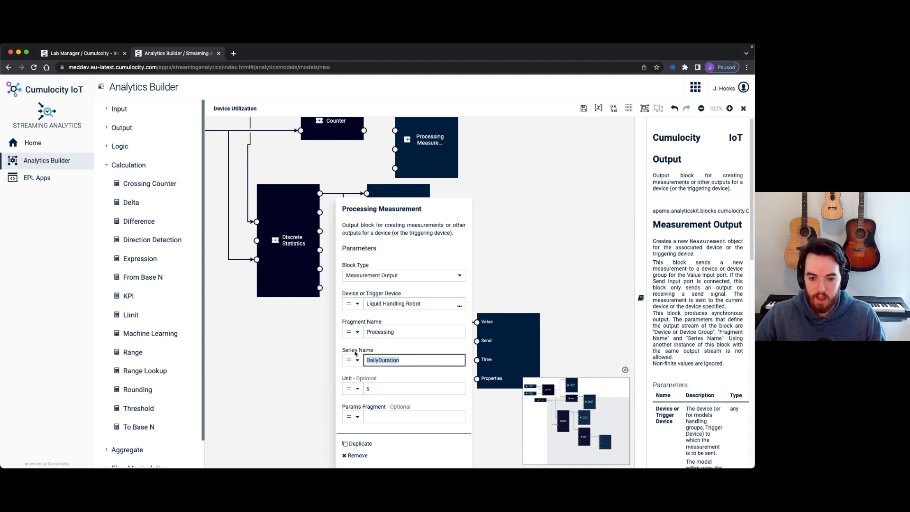
pyautogui.write('Utilization')
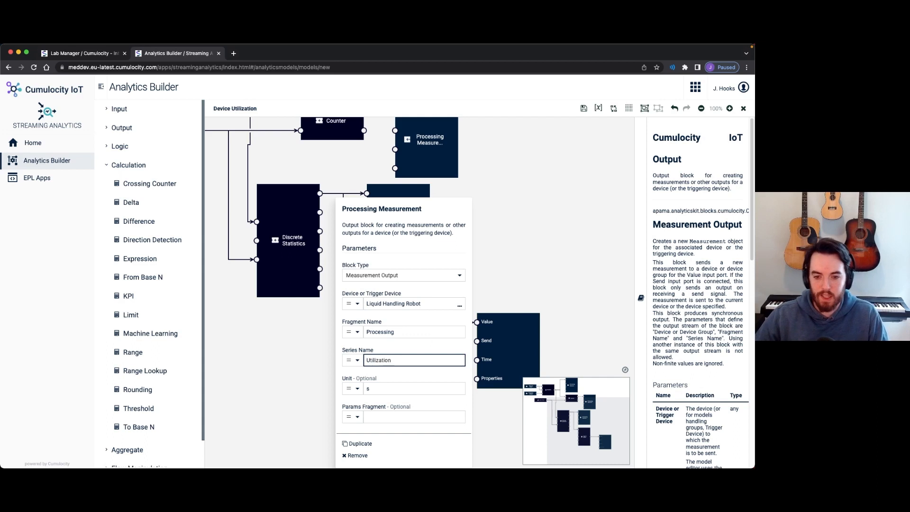
pyautogui.press('Tab')
pyautogui.write('%')
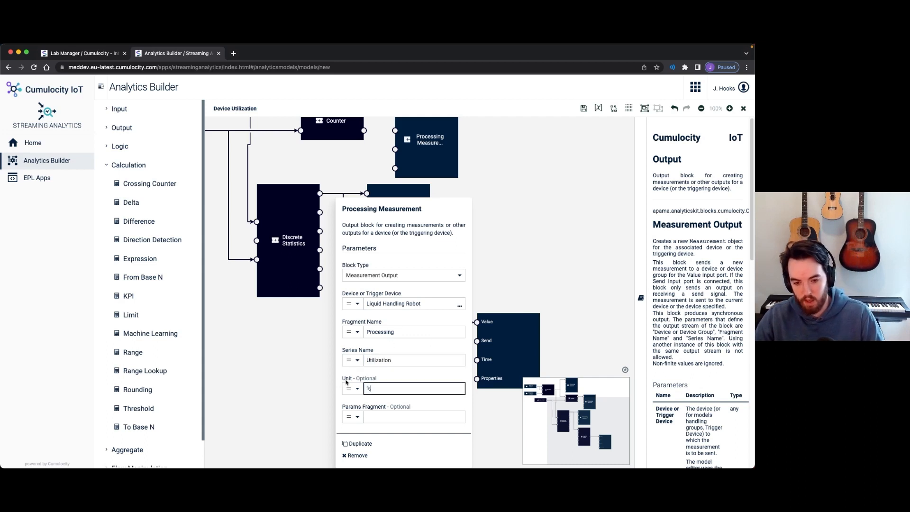
pyautogui.click(313, 315)
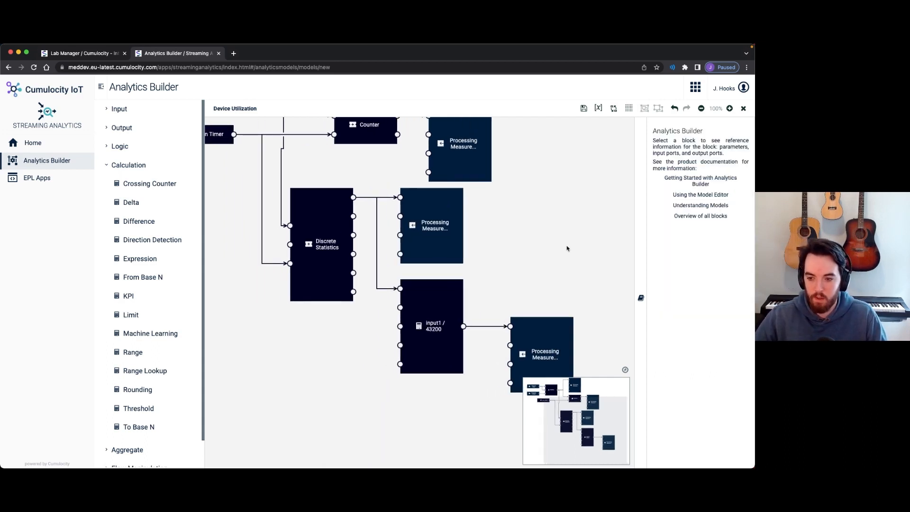
# Step: Review the whole block diagram at 75% zoom, with the reference pane narrowed and the overview map hidden
pyautogui.click(642, 297)
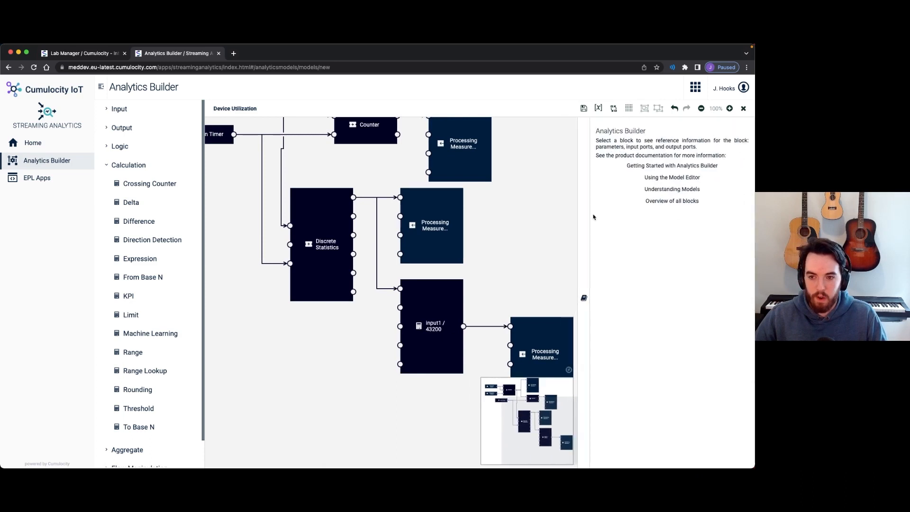
pyautogui.moveTo(594, 217); pyautogui.dragTo(676, 190)
pyautogui.moveTo(606, 173); pyautogui.dragTo(641, 214)
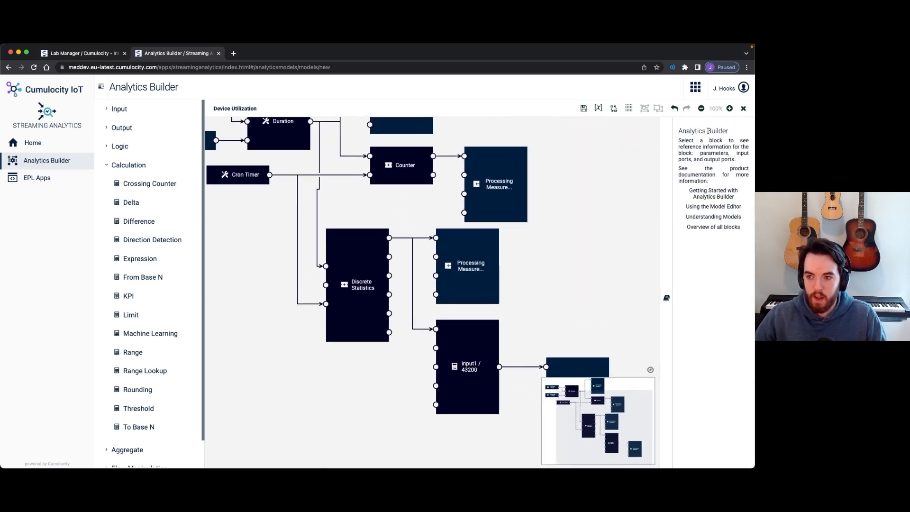
pyautogui.click(701, 108)
pyautogui.moveTo(583, 179); pyautogui.dragTo(605, 194)
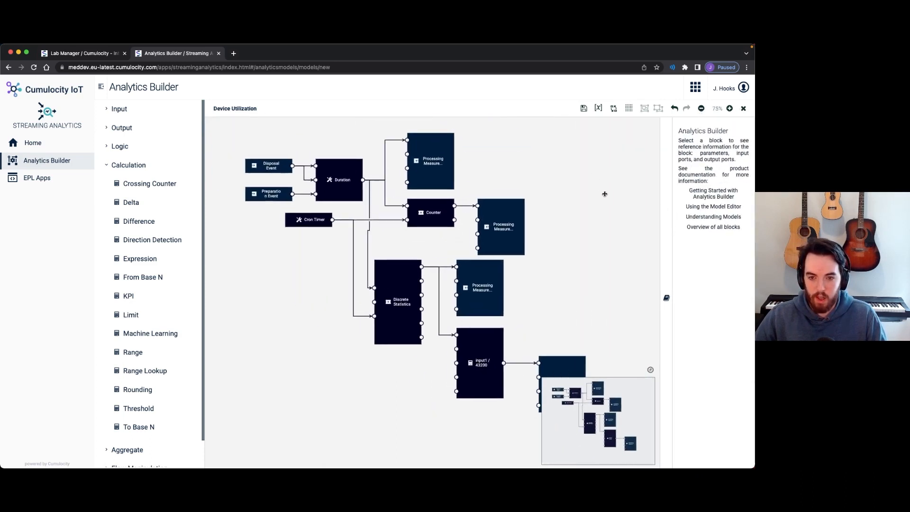
pyautogui.click(650, 371)
pyautogui.scroll(1, 618, 267)
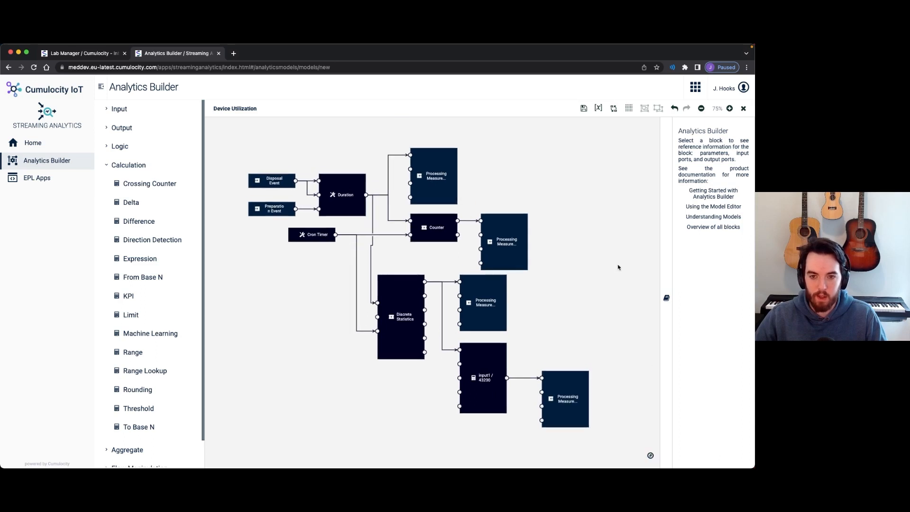